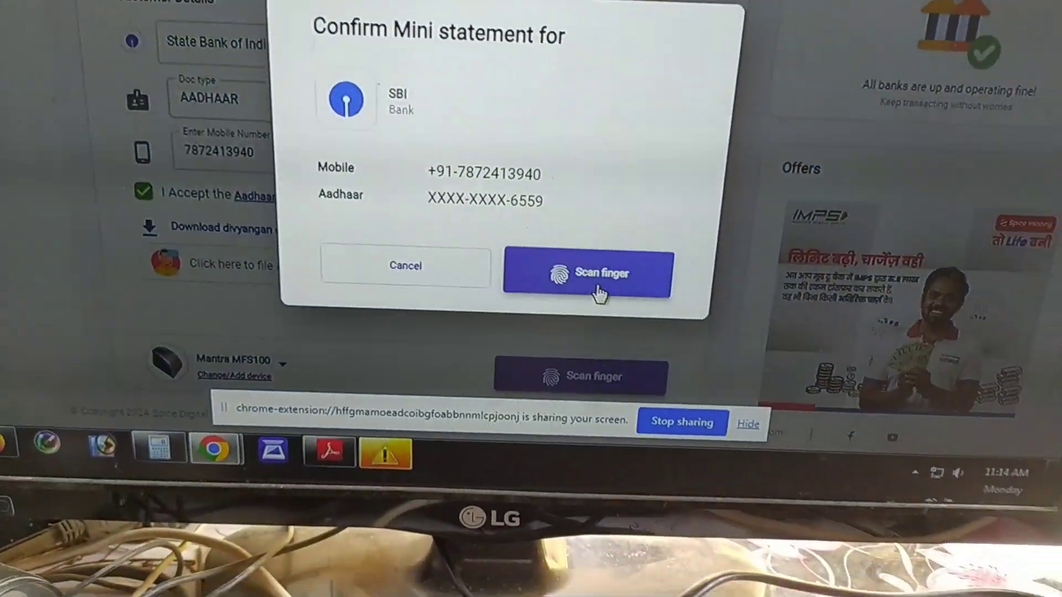
Try a fingerprint scan for the SBI mini statement, then open the biometric drivers section.
click(595, 288)
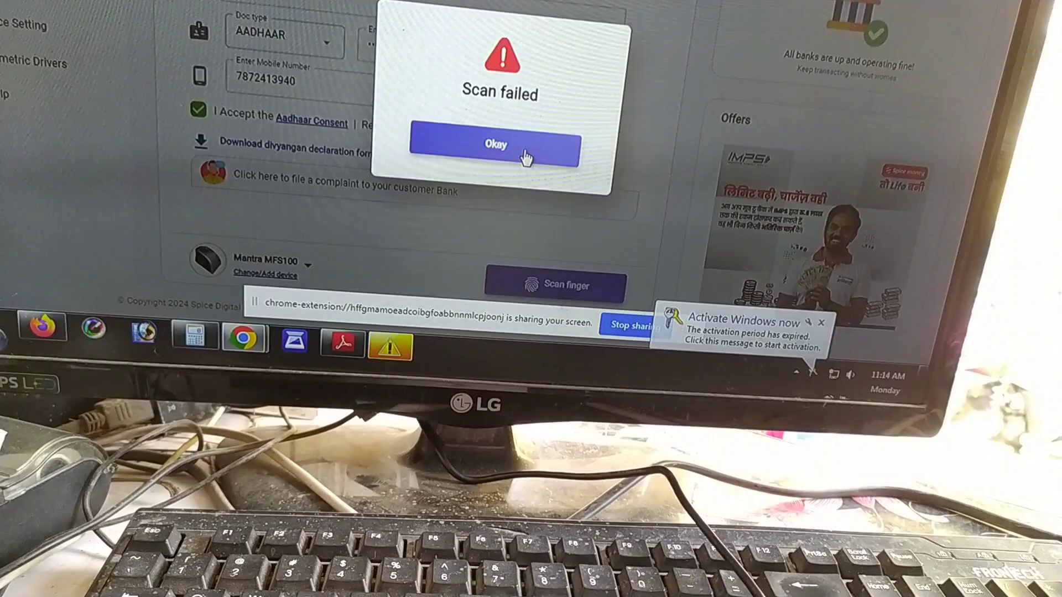
click(498, 145)
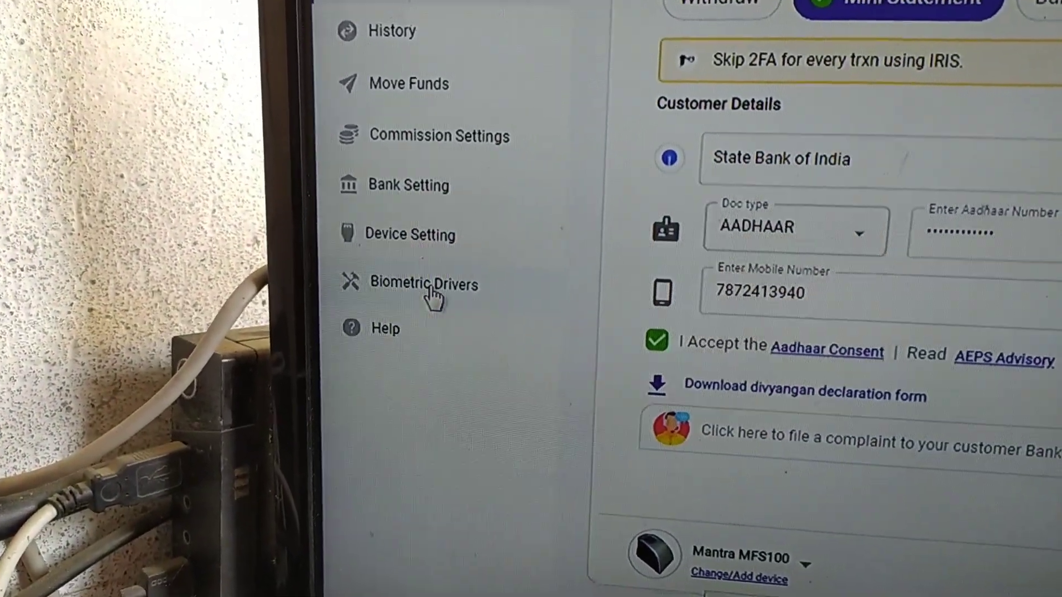
click(443, 320)
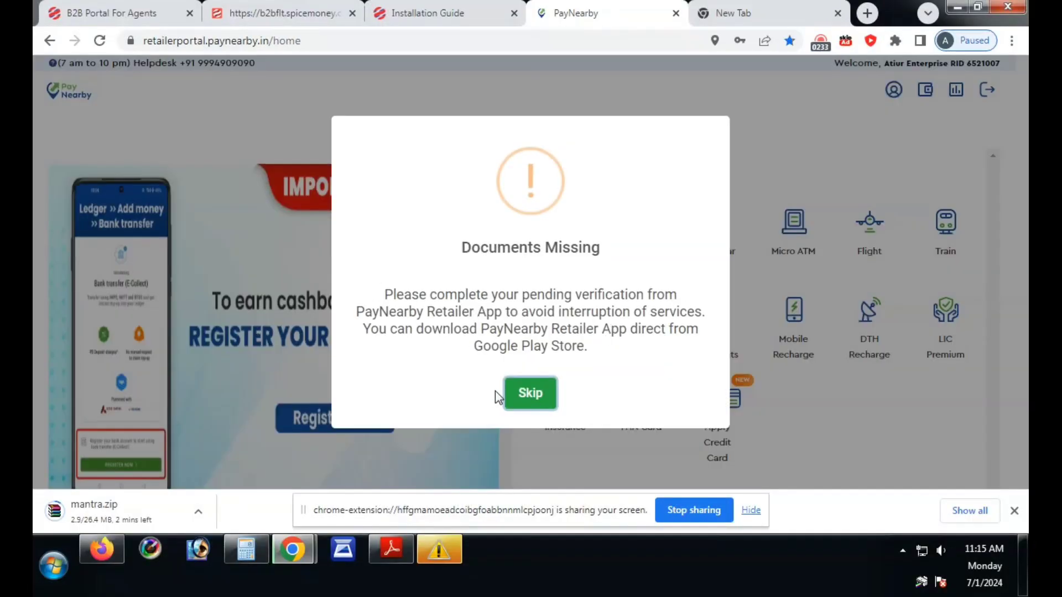
Skip the missing-documents notice in PayNearby, open AePS and submit the registered Aadhaar number for daily verification.
click(528, 394)
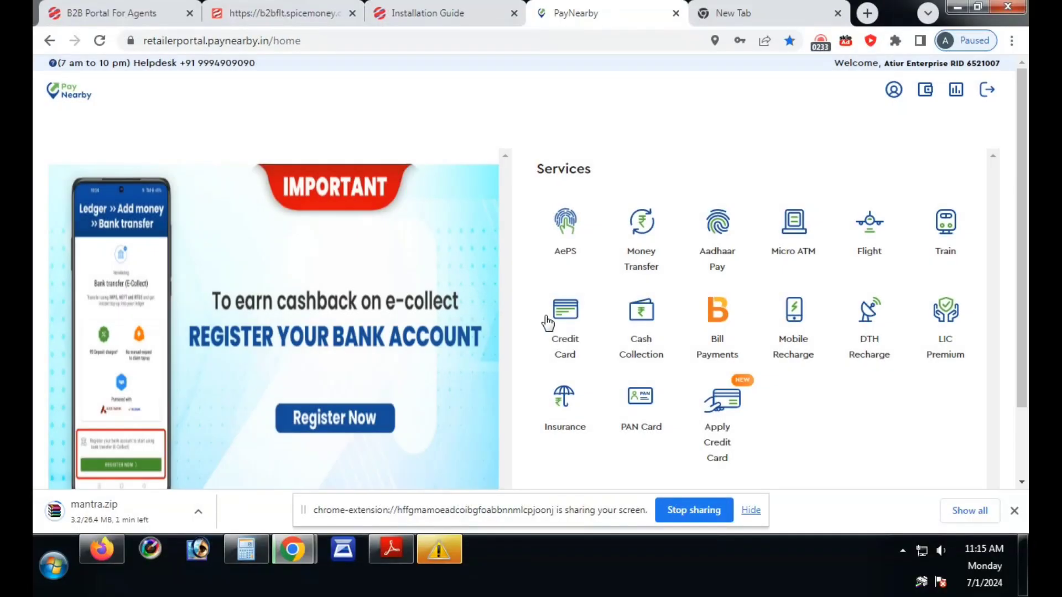
click(567, 229)
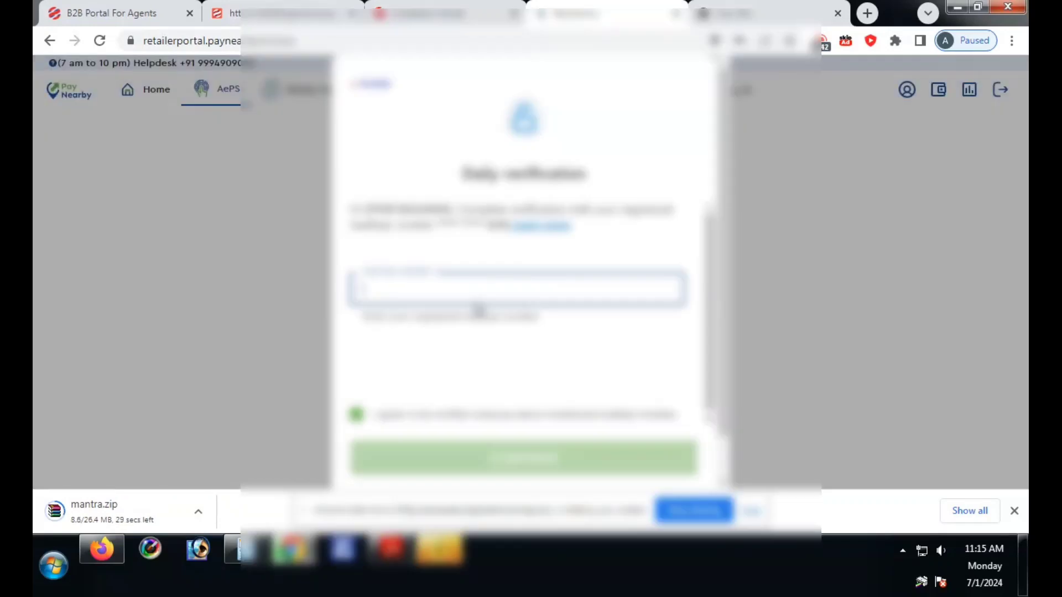
text(123456789)
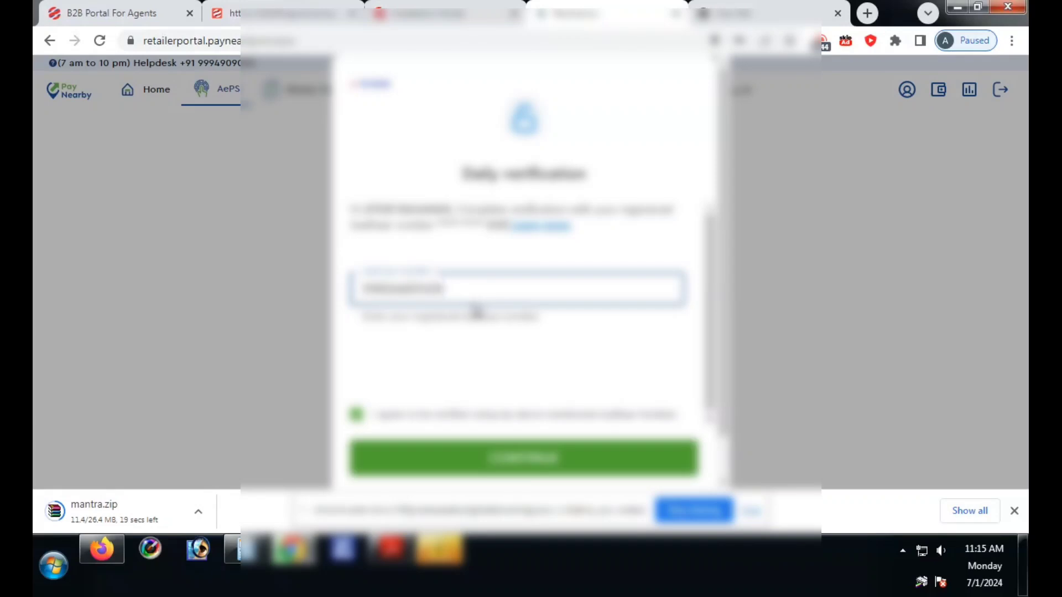
click(532, 462)
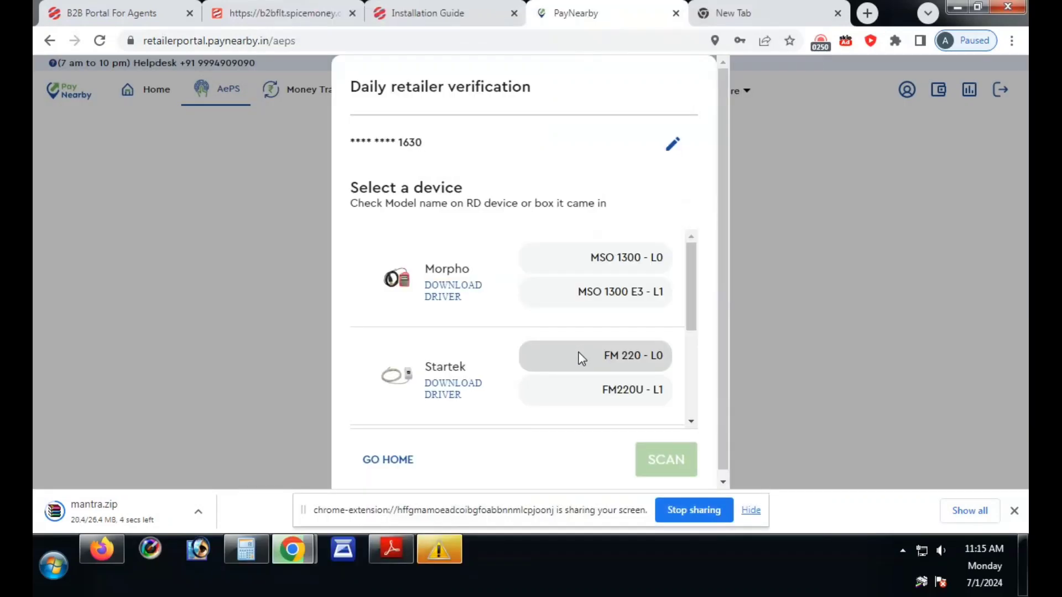
Hide the screen-sharing notice and download bar, and choose Mantra MFS110 - L1 as the verification device.
scroll(585, 360, down, 1)
click(752, 512)
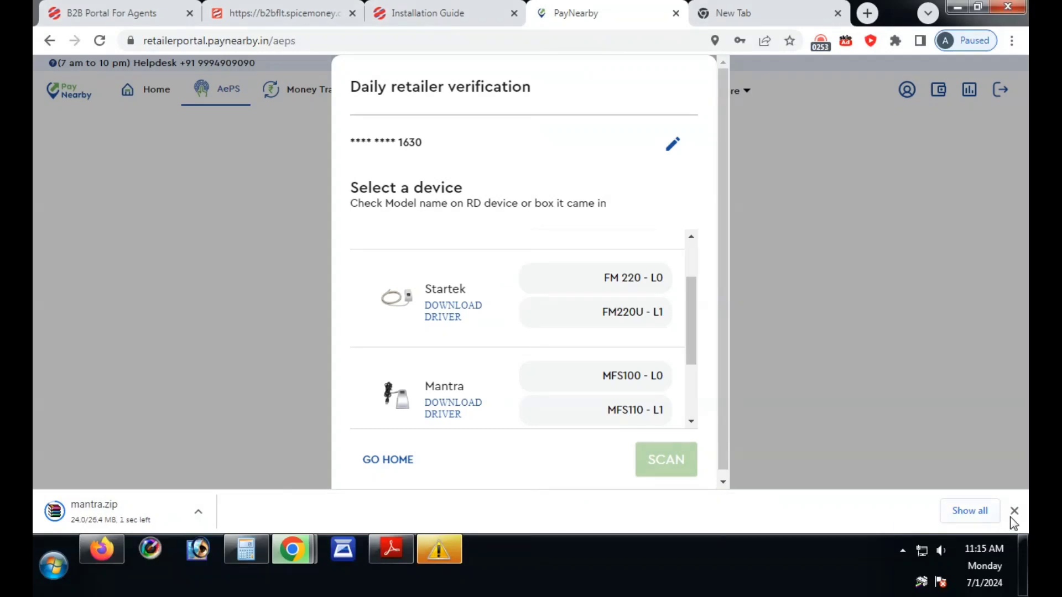
click(1014, 512)
scroll(645, 375, down, 1)
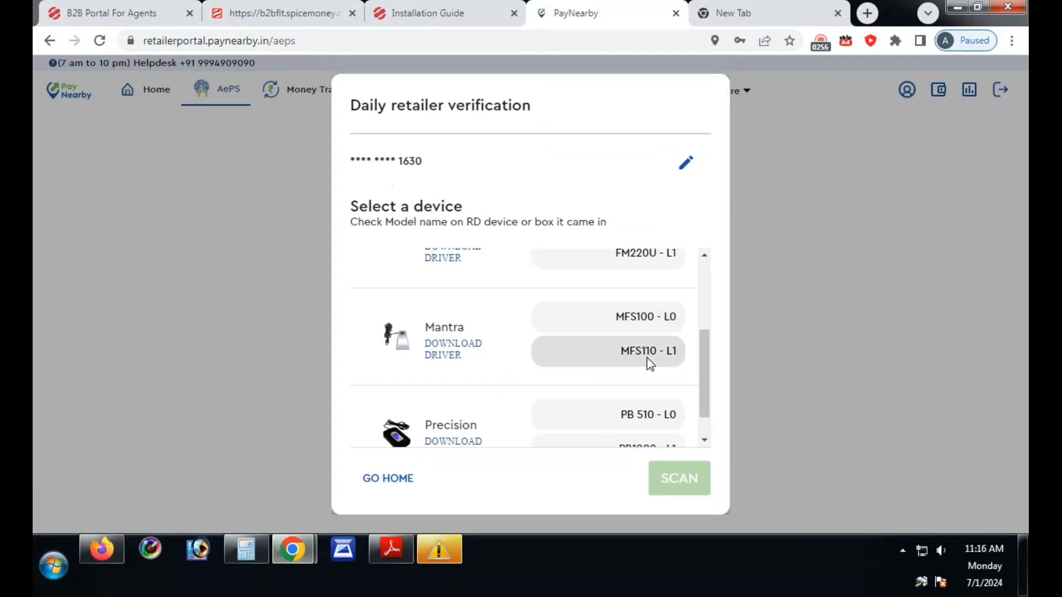
click(616, 362)
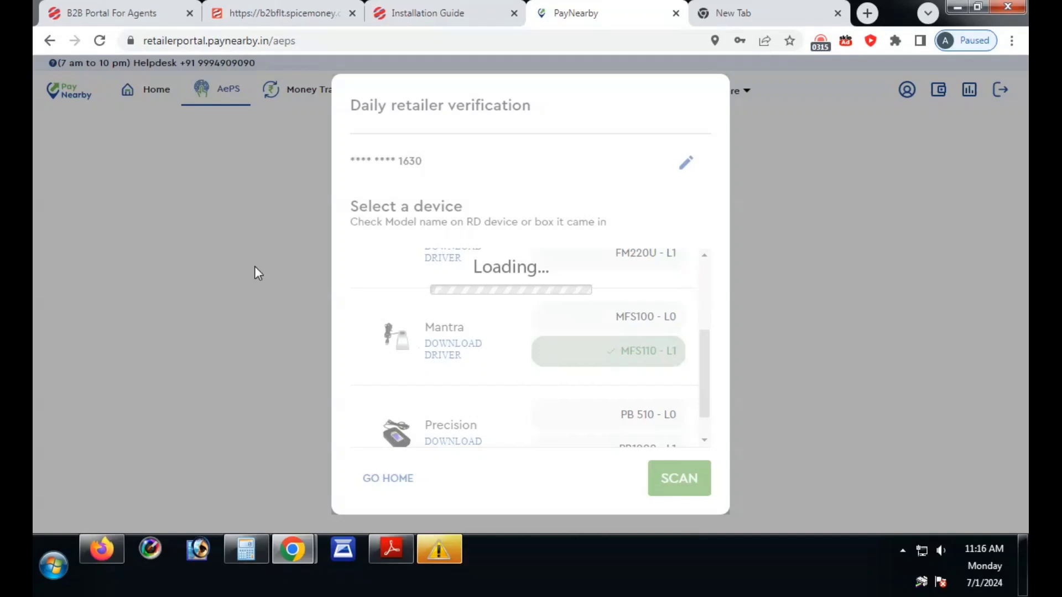
Download the Mantra MFS110 - L1 driver package and open the Mantra-L1 folder inside Mantra-L1.zip, dismissing the WinRAR licence notice.
click(450, 360)
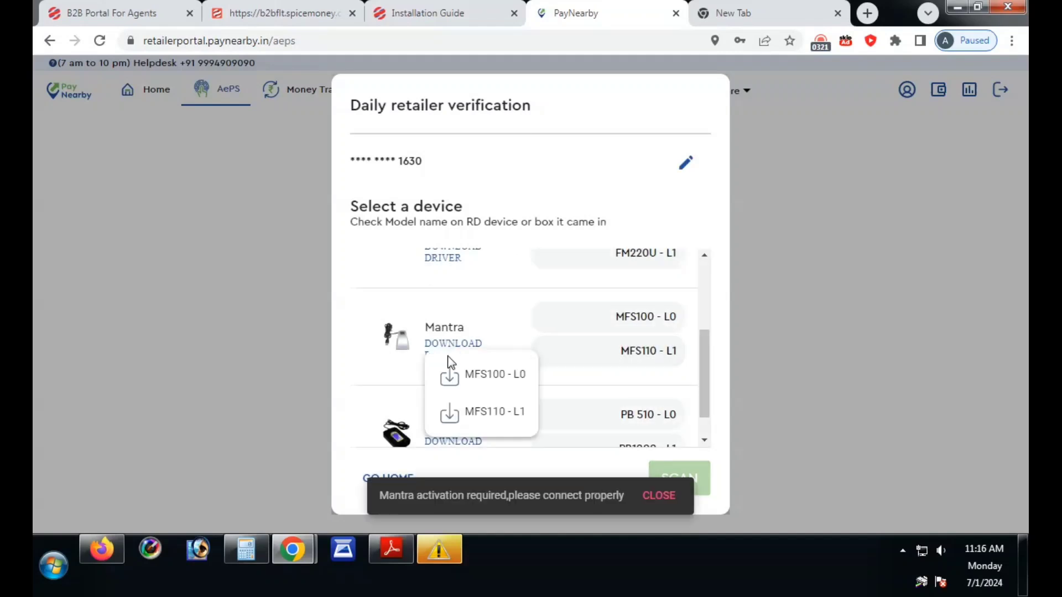
click(495, 424)
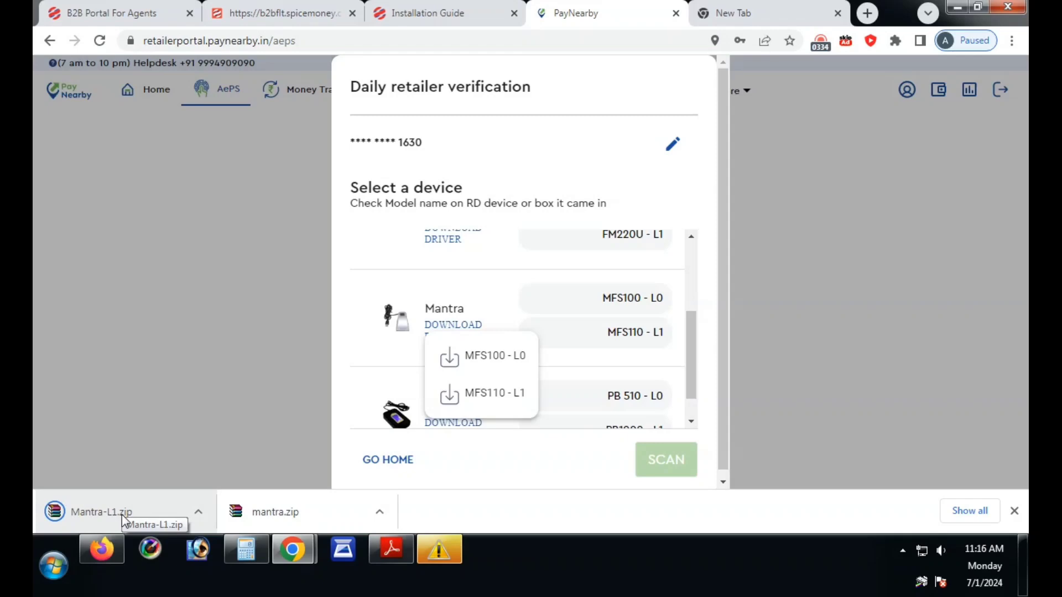
click(116, 520)
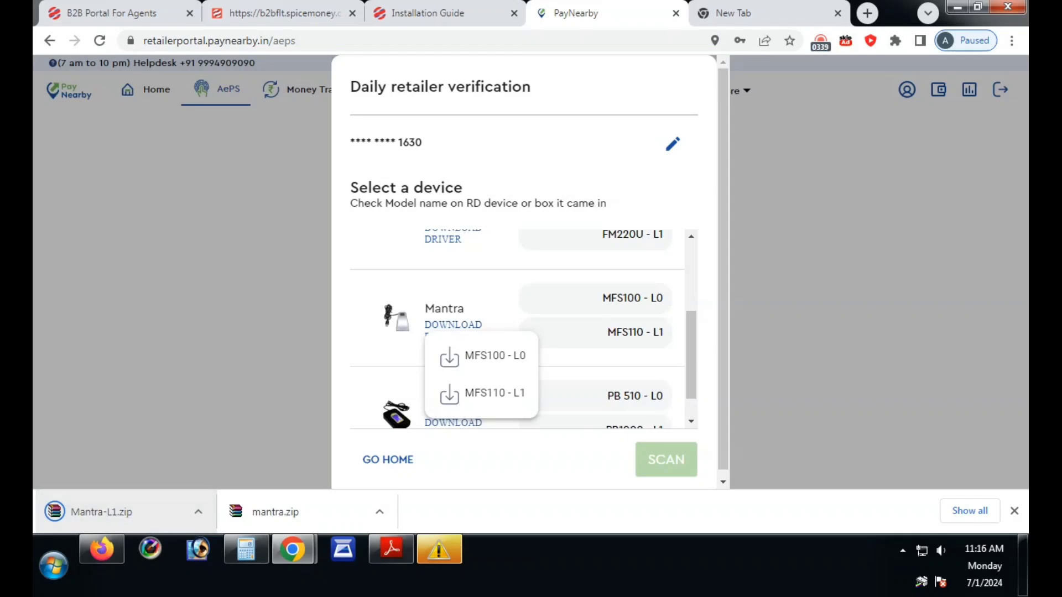
click(97, 518)
double_click(358, 230)
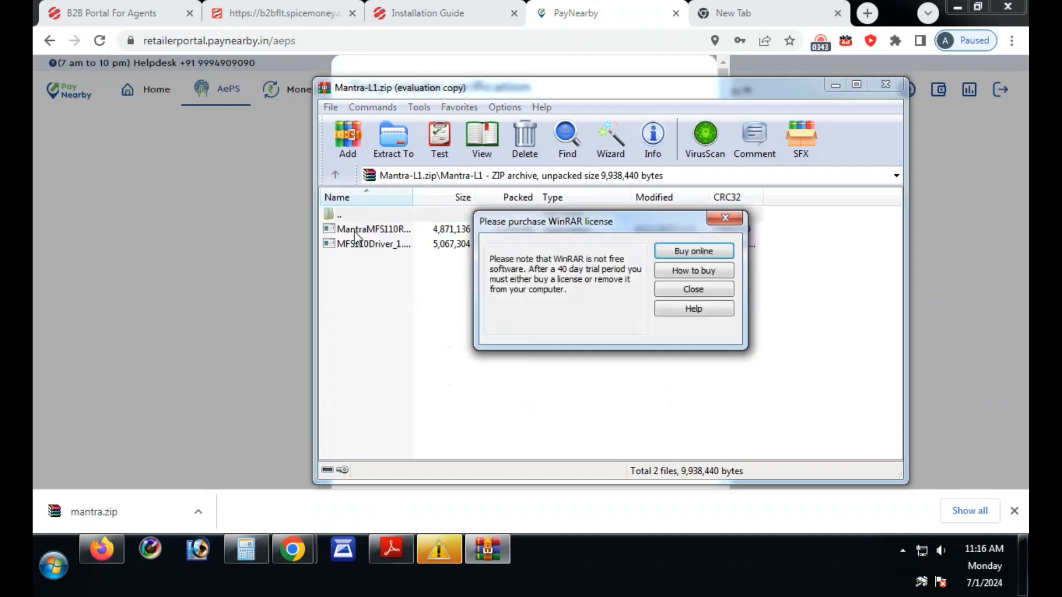
click(725, 218)
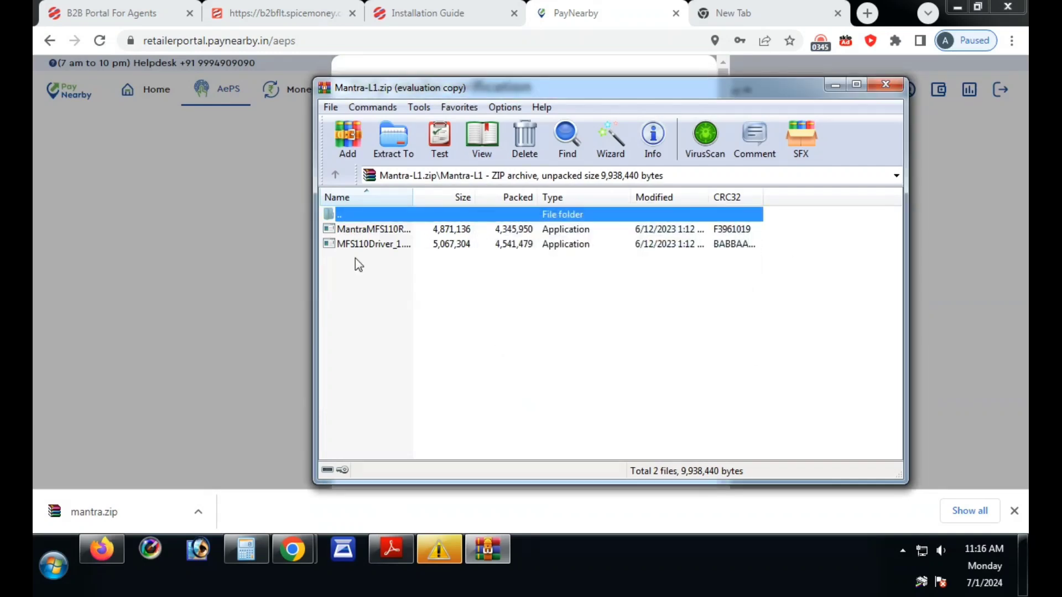
Install the Mantra MFS110 Registered Device Service with the default Start Menu folder, and launch the MFS110Driver installer from the archive.
double_click(382, 230)
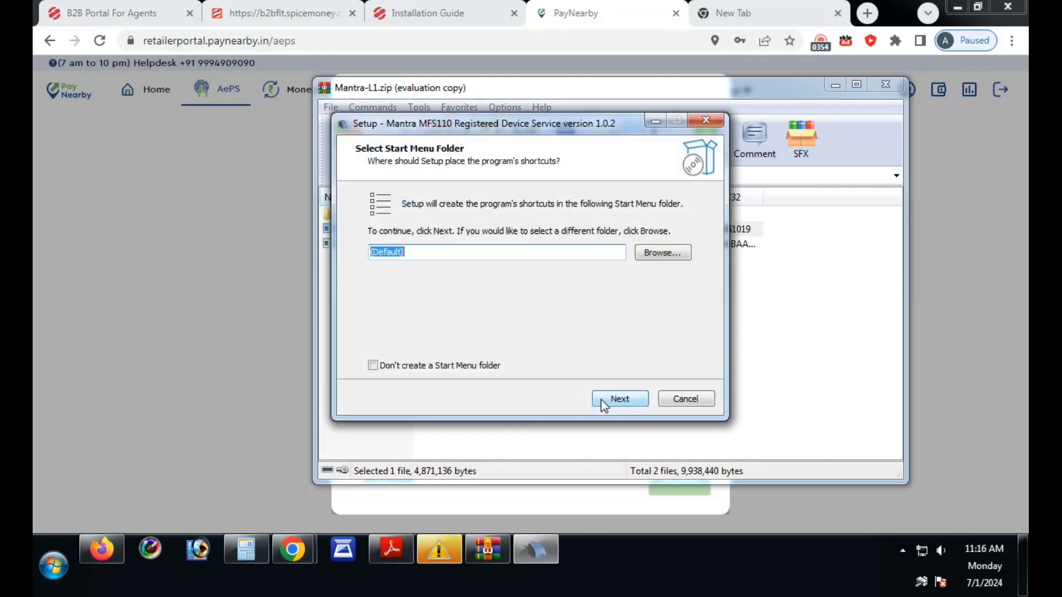
click(603, 399)
click(609, 400)
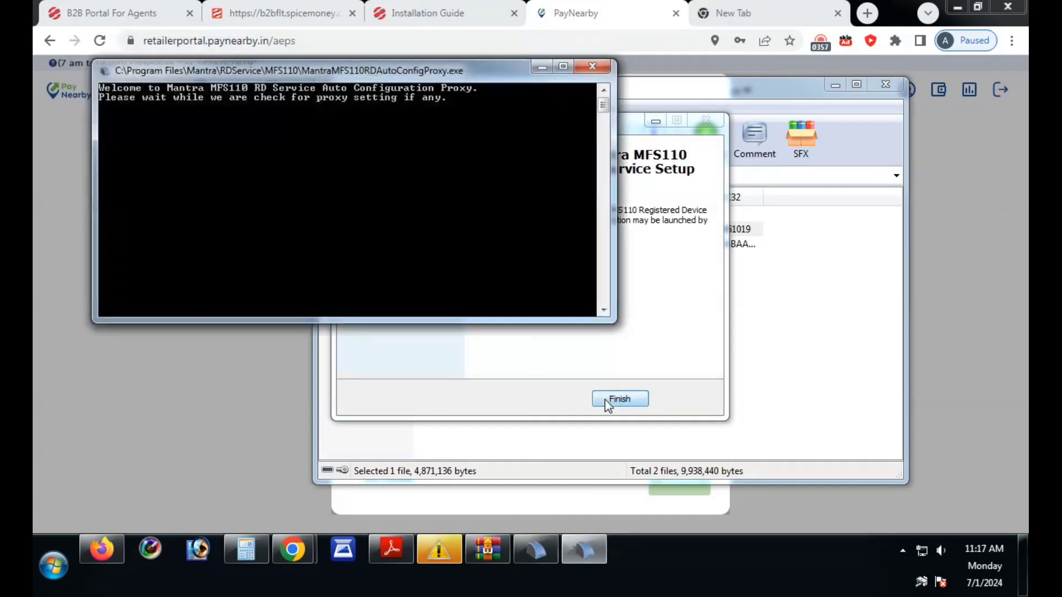
click(609, 400)
double_click(372, 244)
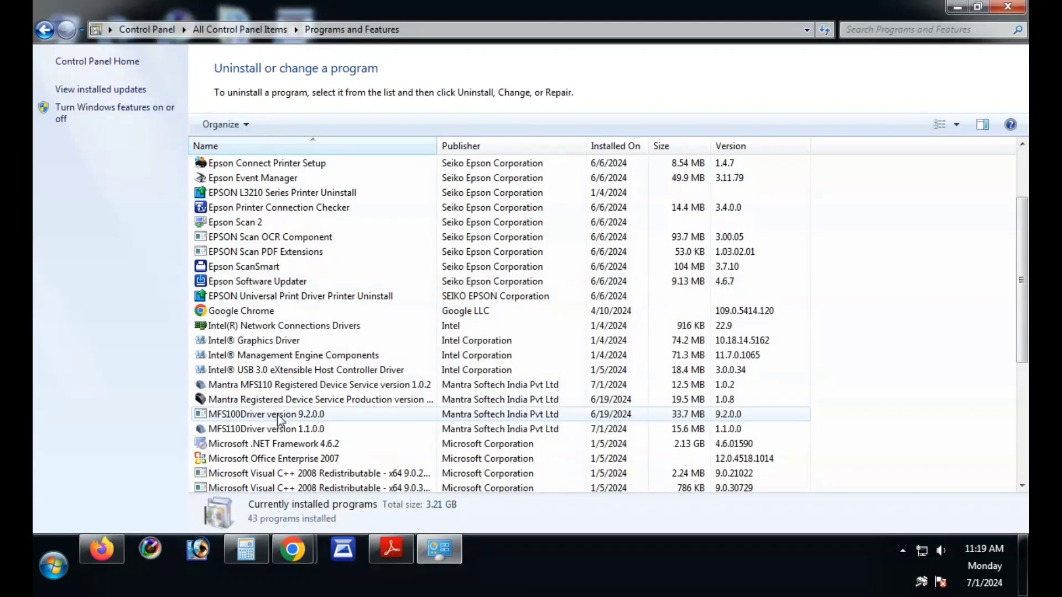
Uninstall MFS100Driver version 9.2.0.0 from the installed programs.
click(278, 416)
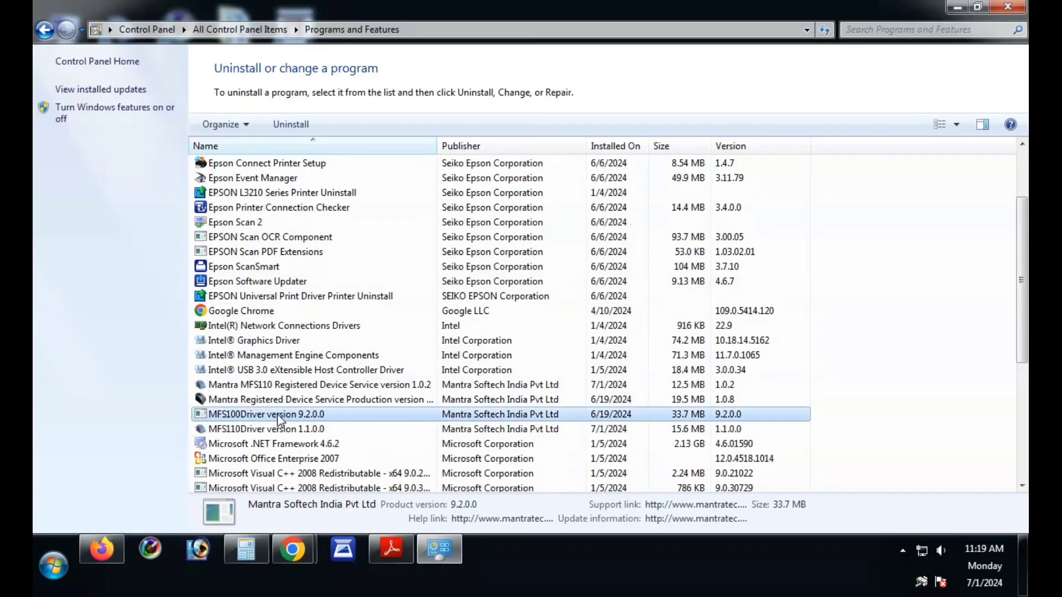
click(291, 124)
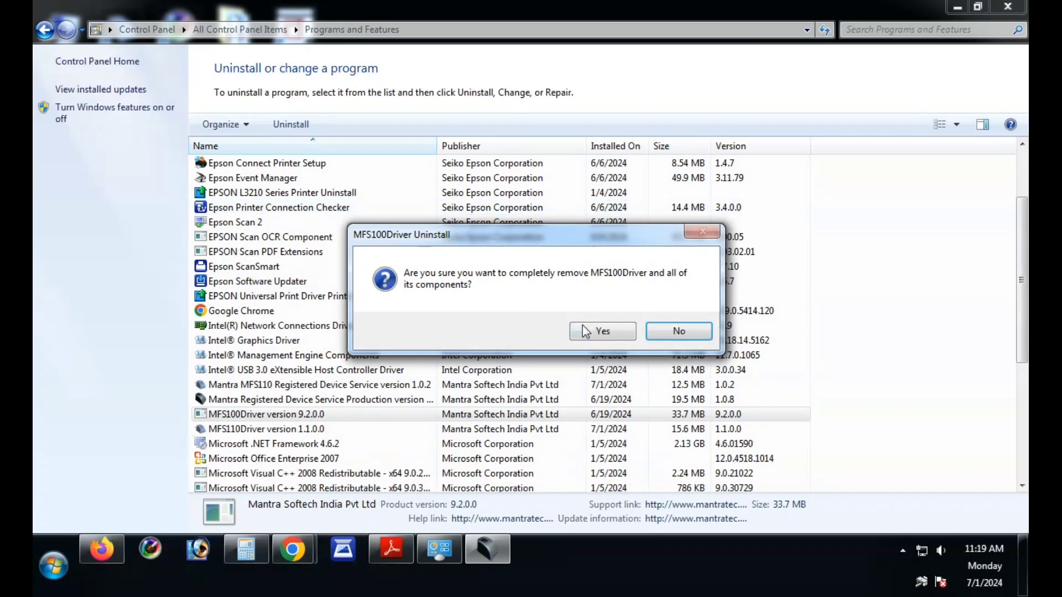
click(585, 330)
click(593, 331)
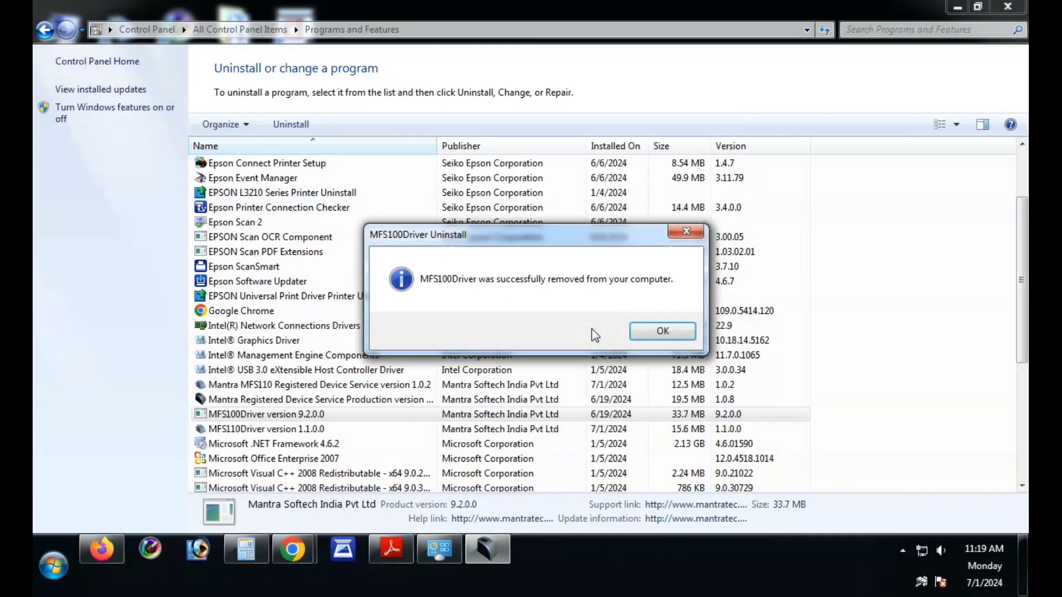
click(662, 331)
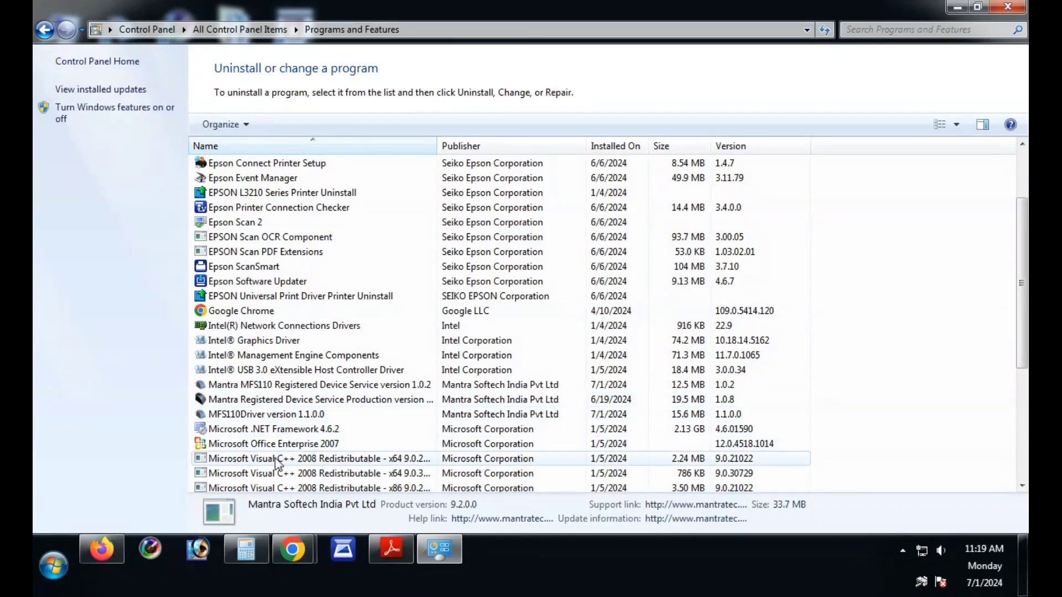
Uninstall Mantra Registered Device Service Production and close Programs and Features.
click(271, 403)
click(291, 124)
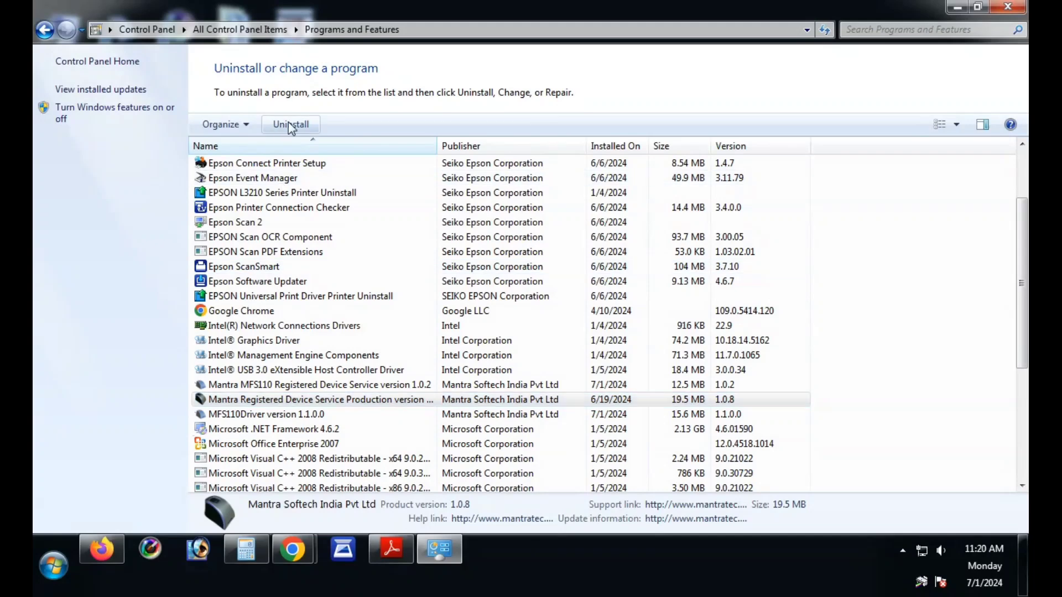
click(602, 334)
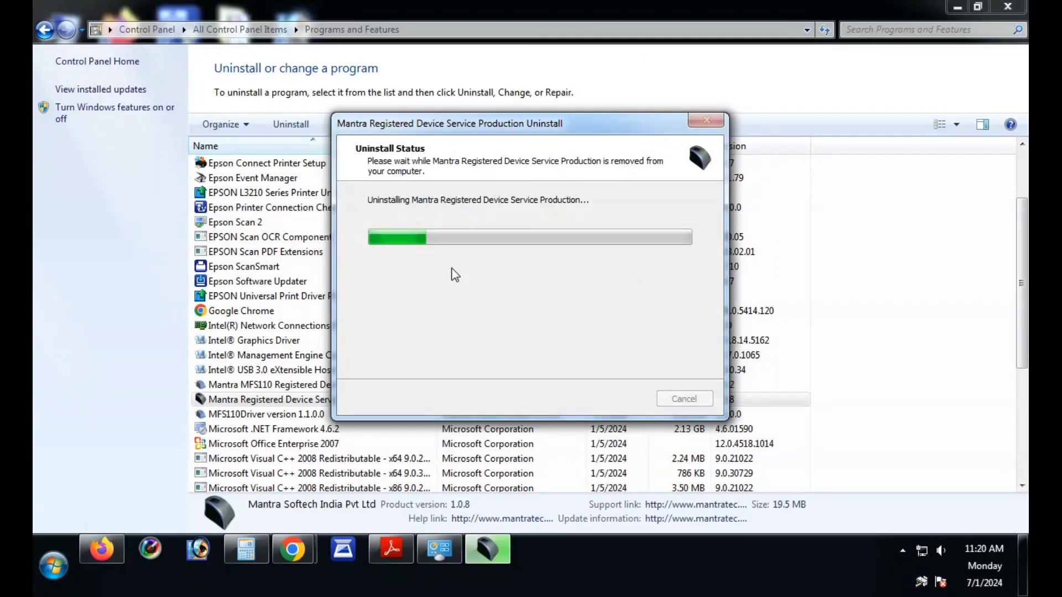
click(672, 328)
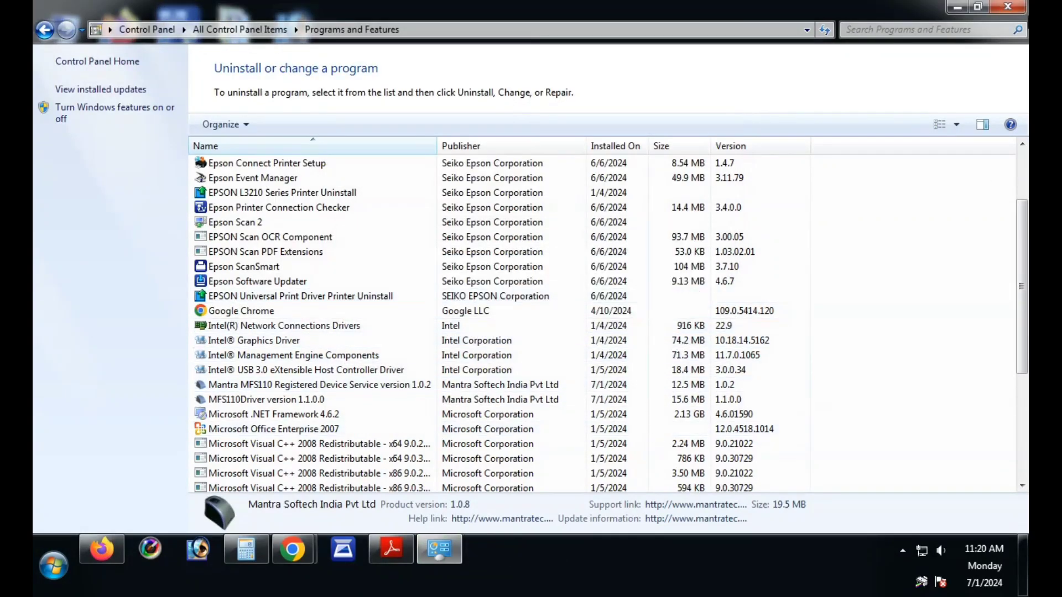
click(1008, 6)
Open the Mantra MFS110 RDService configuration from the desktop, close it and refresh the desktop.
right_click(462, 184)
click(492, 226)
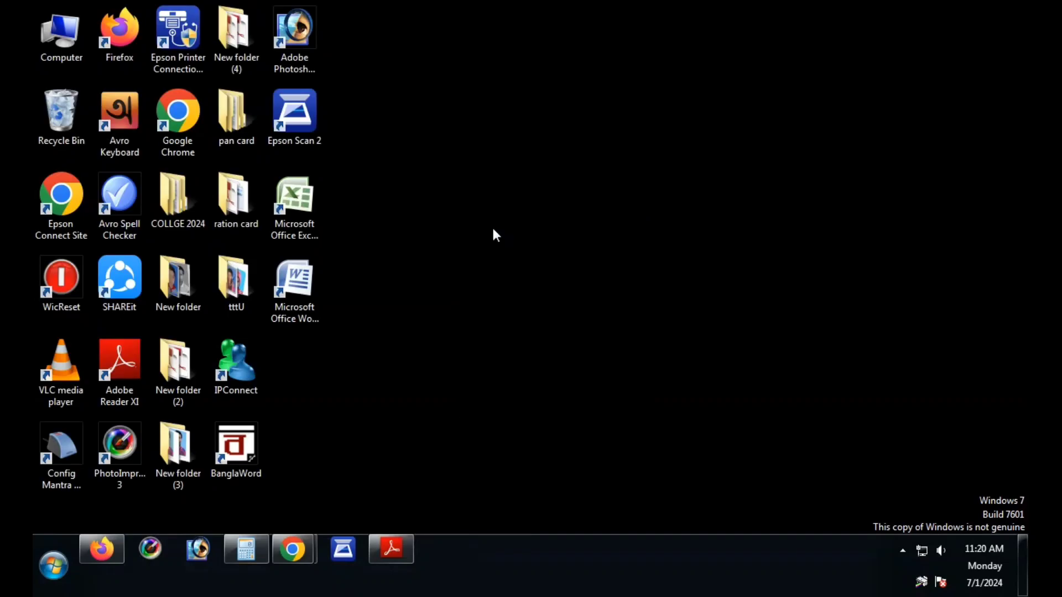
double_click(77, 453)
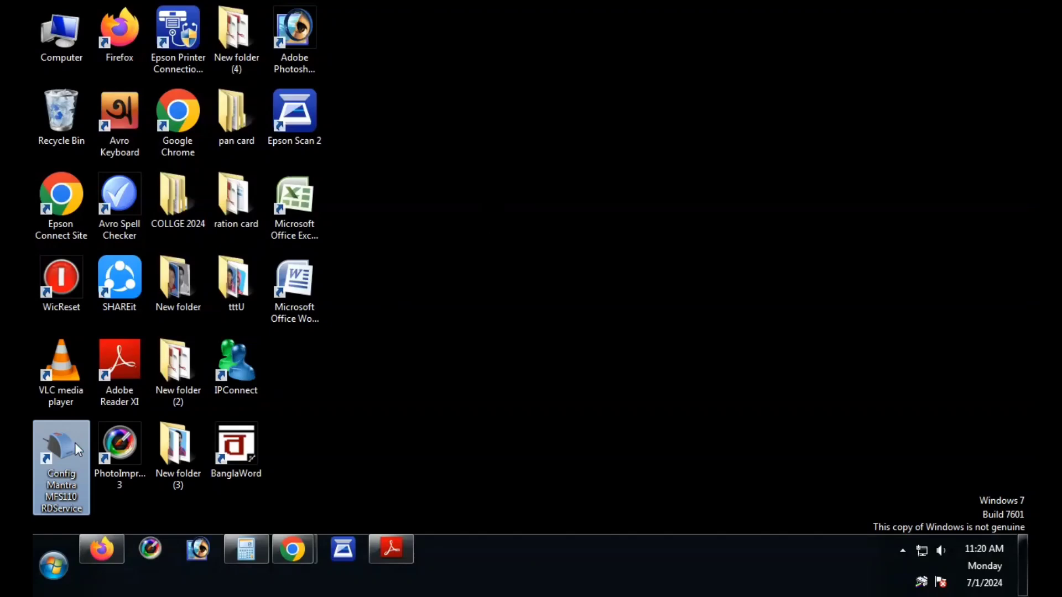
click(721, 113)
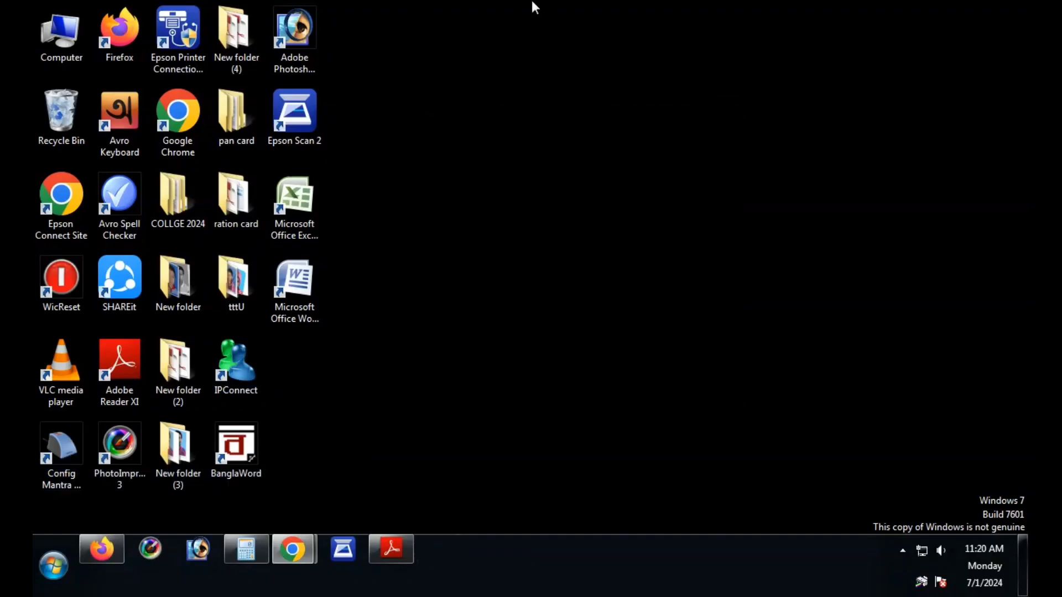
right_click(485, 127)
click(514, 172)
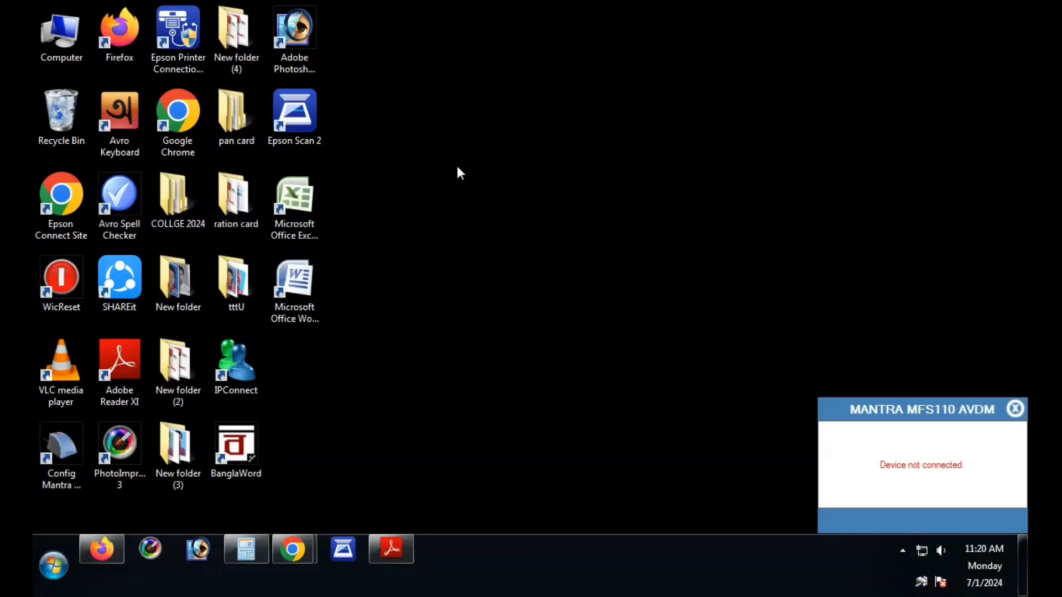
Check the hidden notification icons and the Alliance Broadband login window, then close it and refresh the desktop.
click(900, 553)
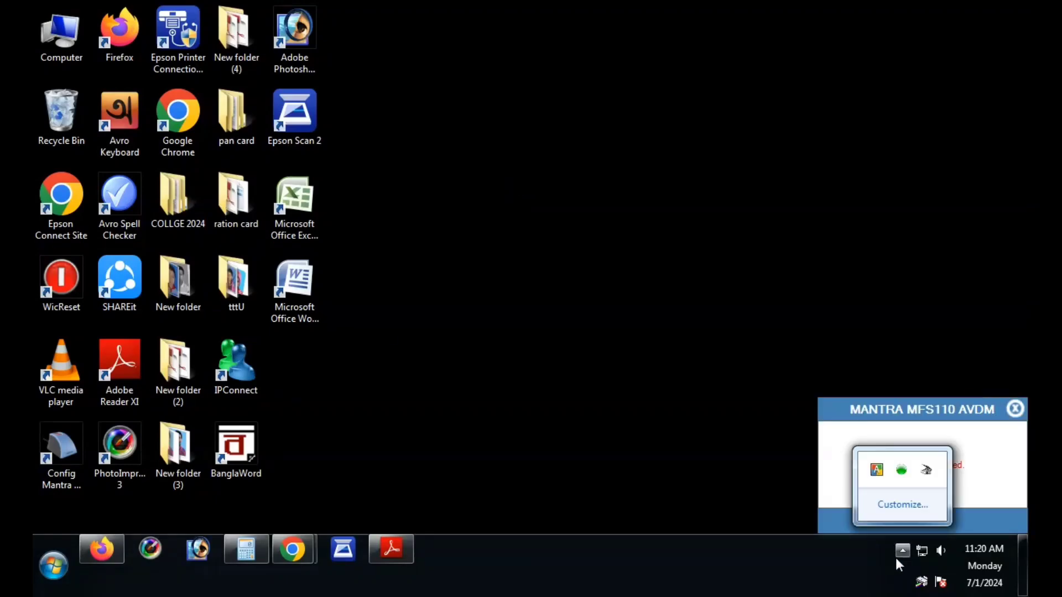
click(901, 470)
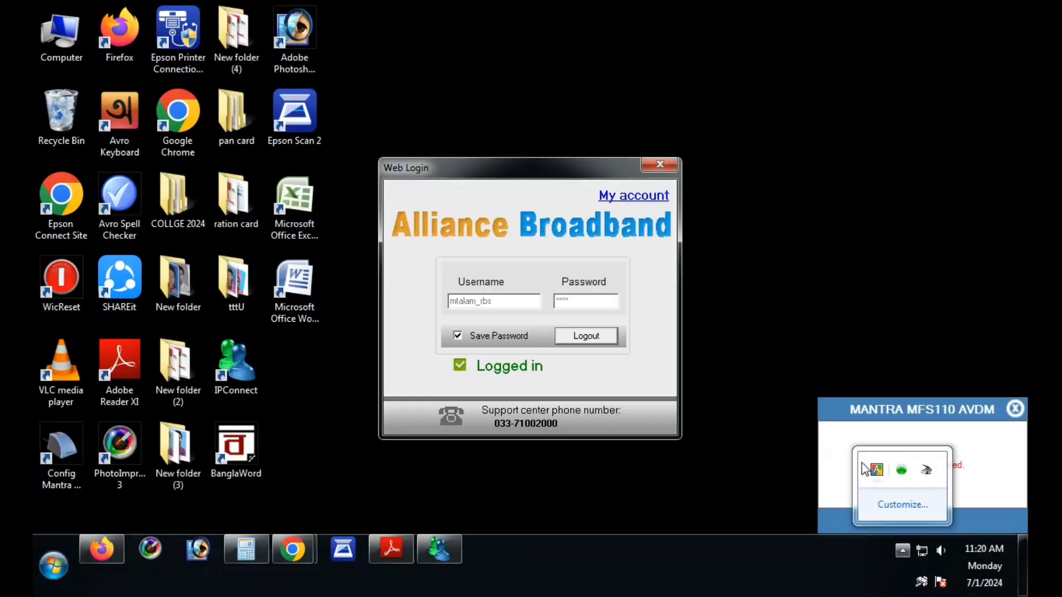
click(654, 164)
right_click(588, 126)
click(625, 168)
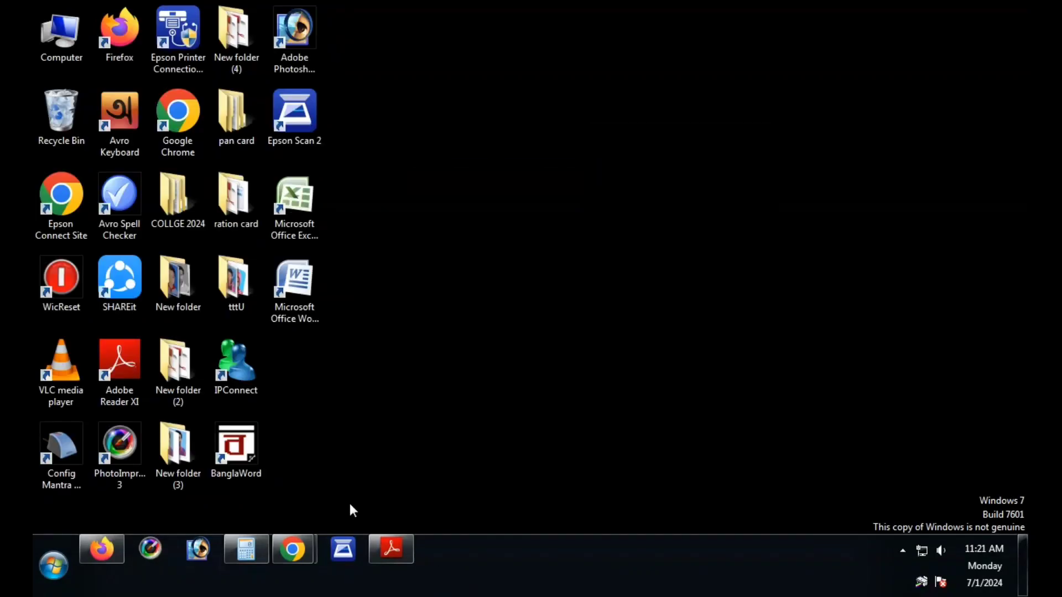
Switch back to PayNearby in Chrome and select Mantra MFS110 - L1 for the retailer verification again.
mouse_move(301, 559)
click(230, 477)
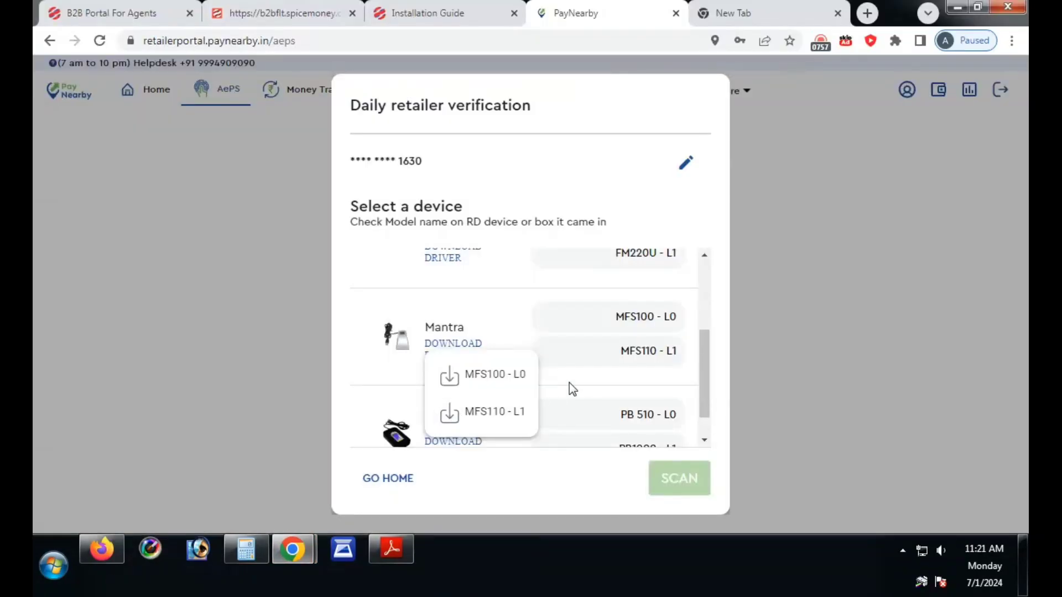
click(621, 358)
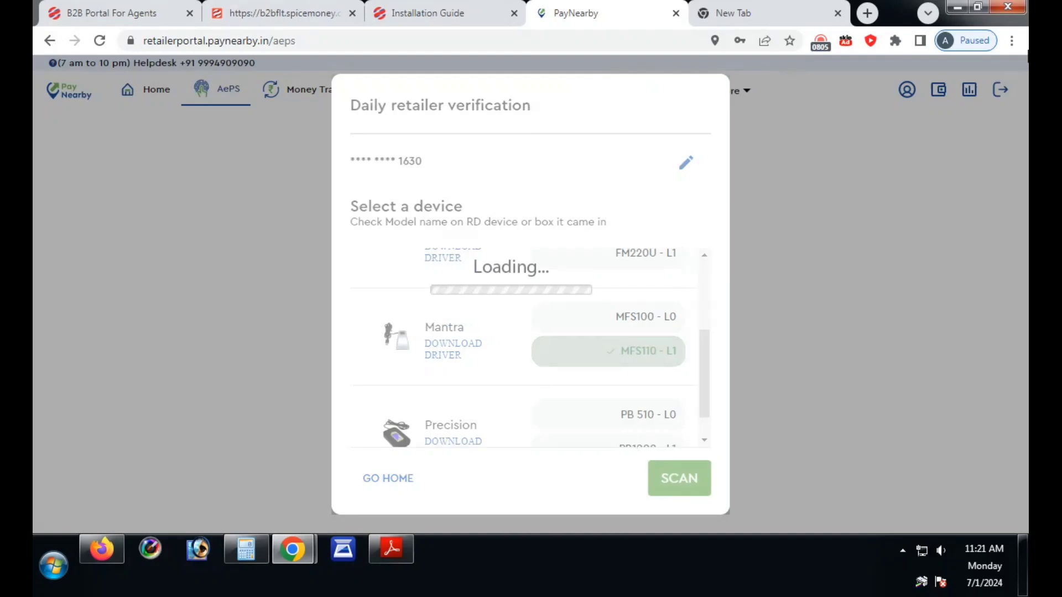
Open Mantra-L1.zip from the browser's download history and go into its Mantra-L1 folder.
click(1015, 44)
click(868, 148)
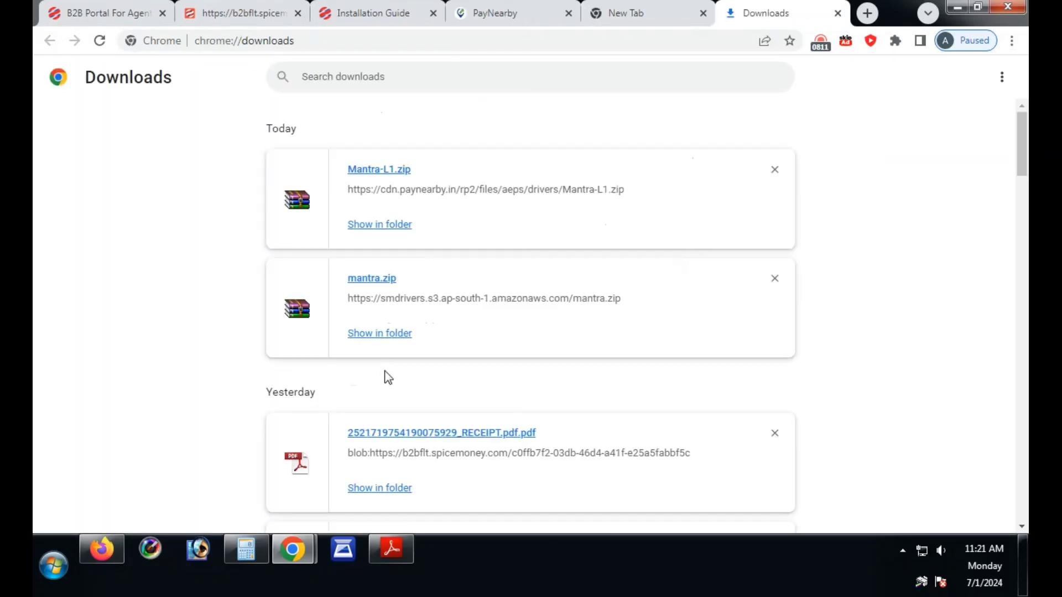
click(383, 236)
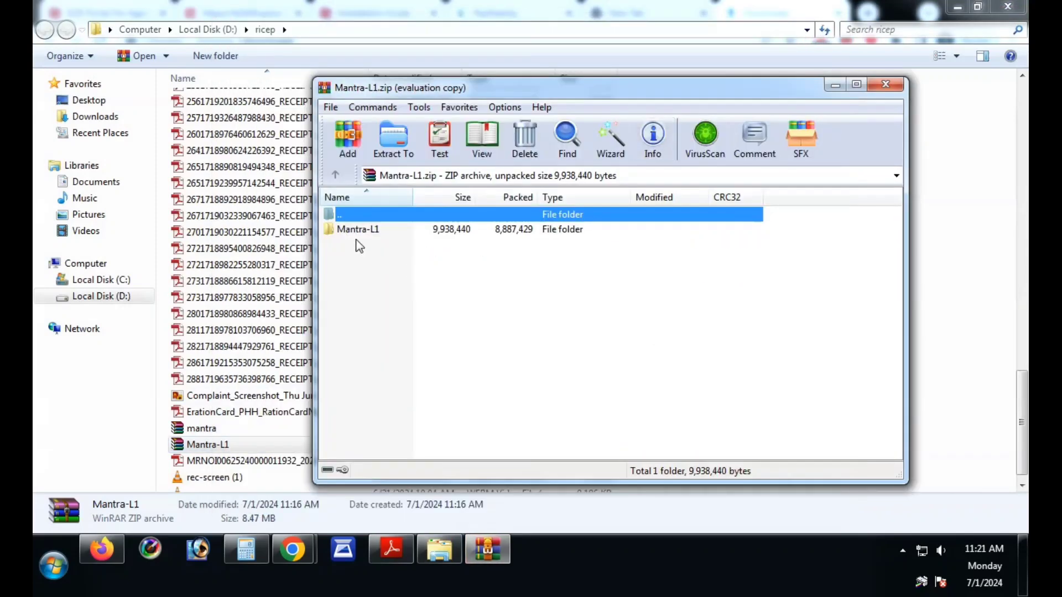
double_click(357, 231)
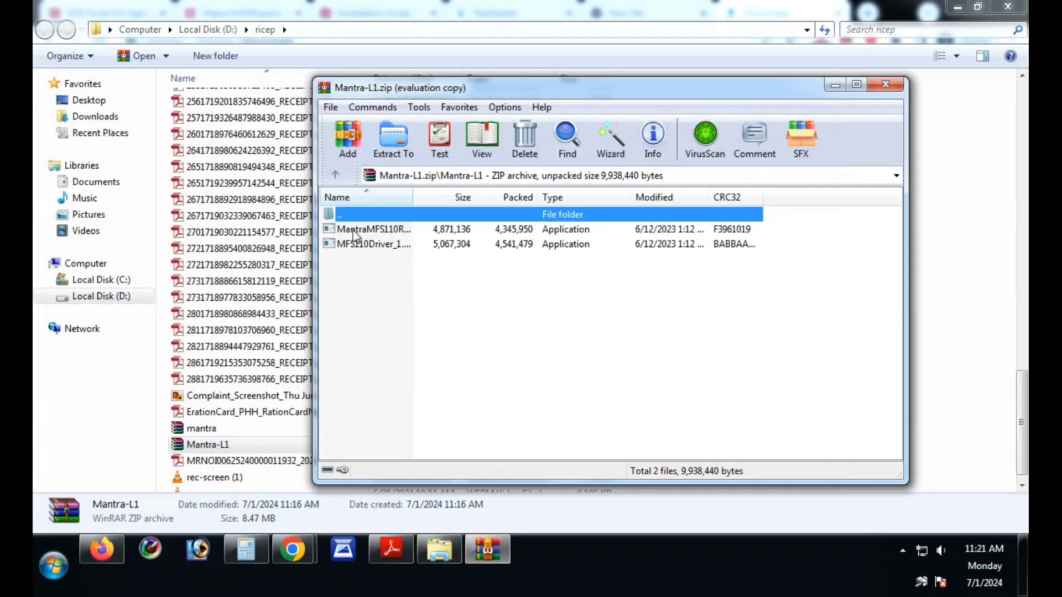
Run the MFS110Driver 1.1.0.0 setup, uninstall the old version, and install the new one, allowing the unverified driver software.
double_click(387, 246)
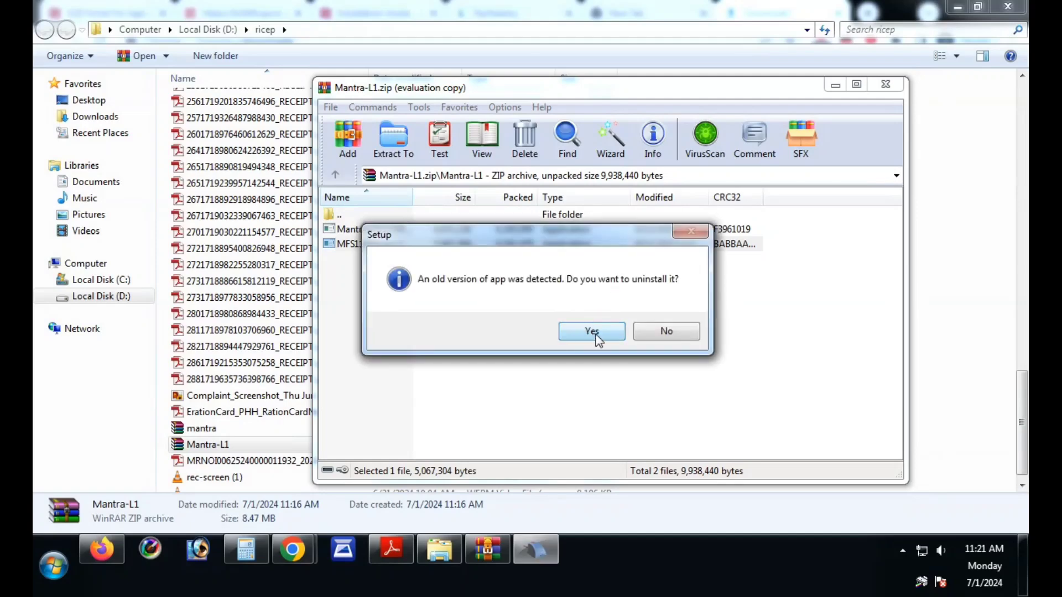
click(596, 334)
click(596, 335)
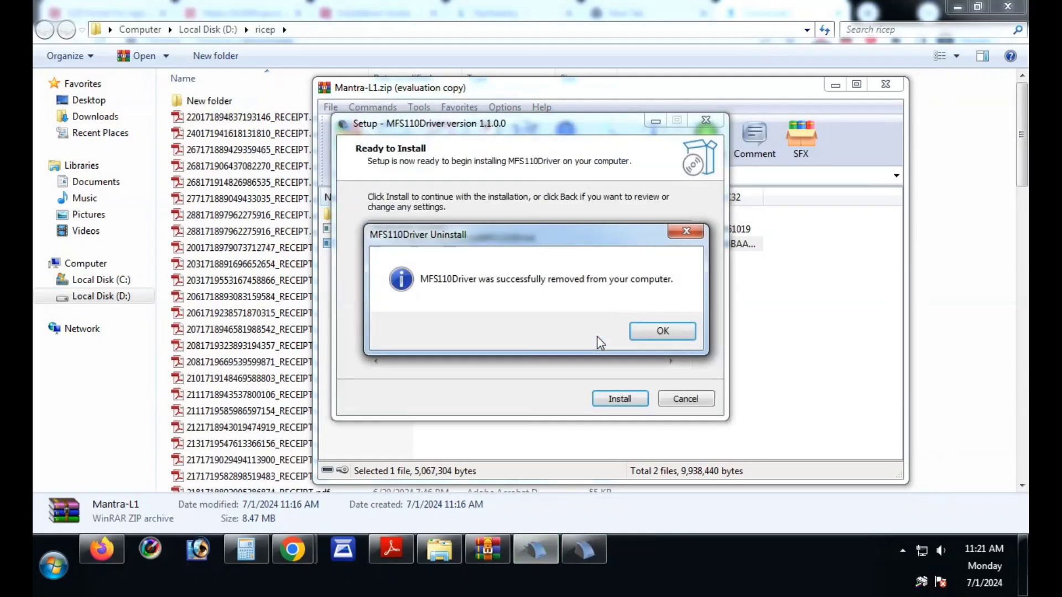
click(663, 331)
click(620, 399)
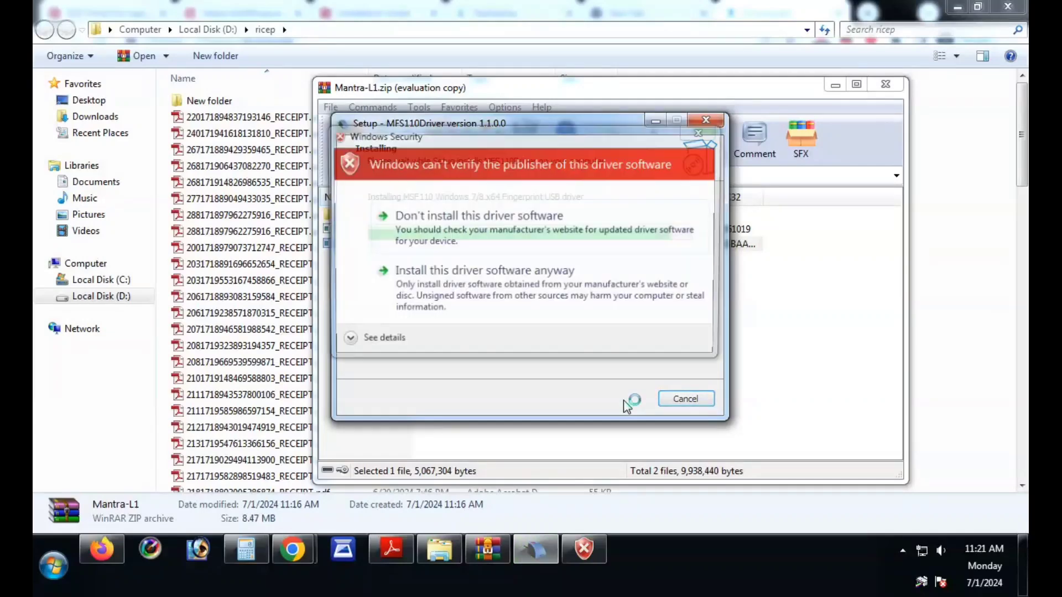
click(524, 310)
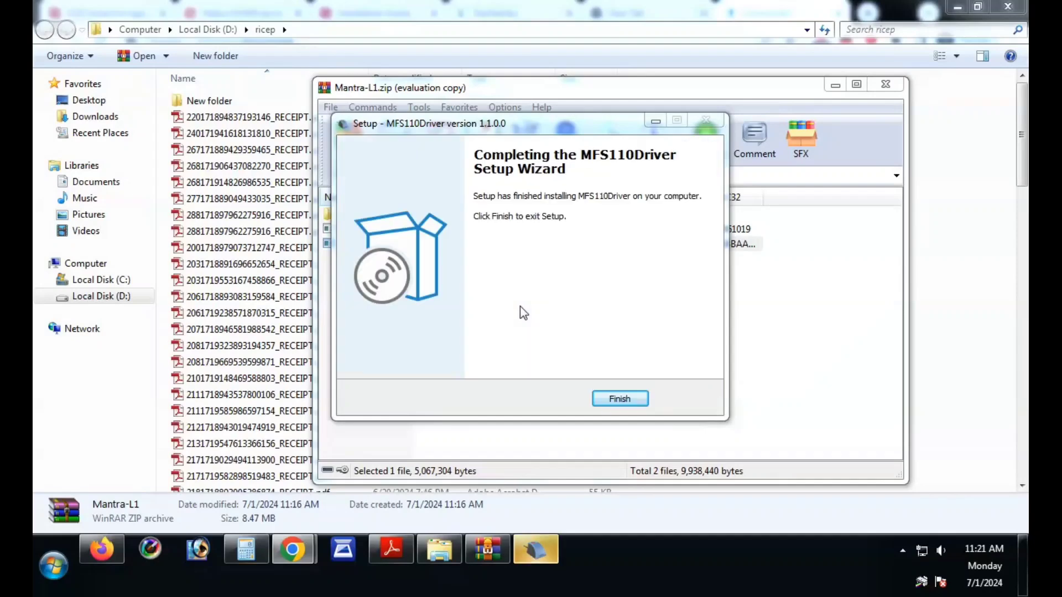
click(614, 401)
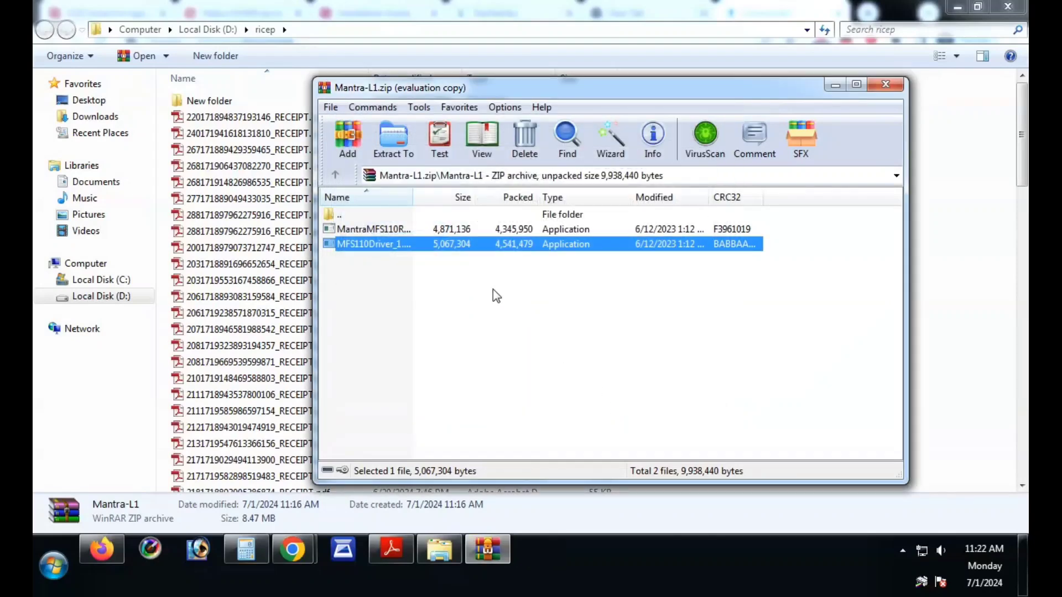
Run the Mantra MFS110 Registered Device Service 1.0.2 setup, remove the previous version and install it with the default Start Menu folder.
double_click(401, 229)
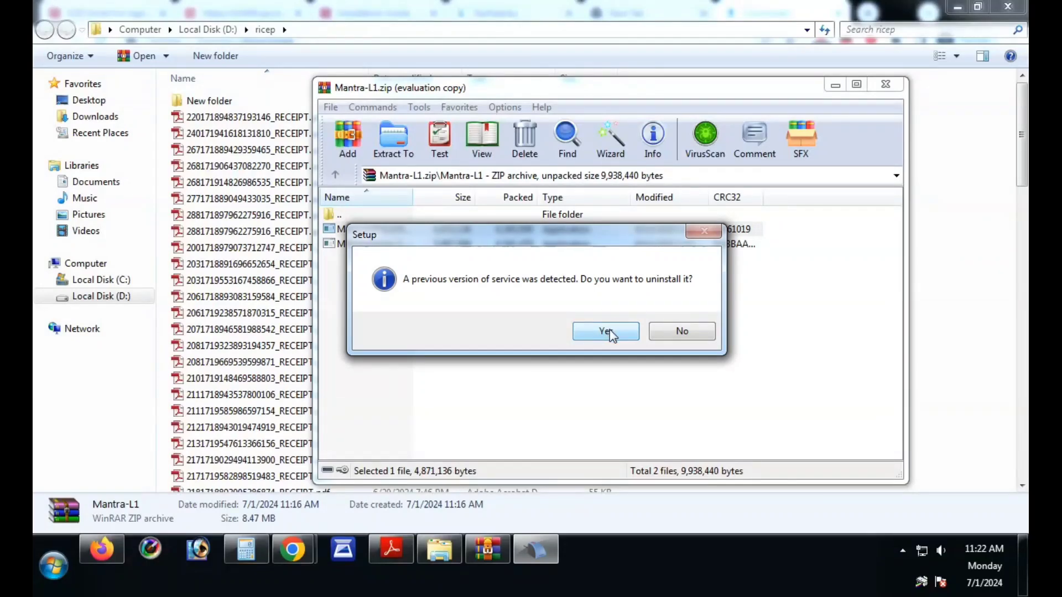
click(608, 332)
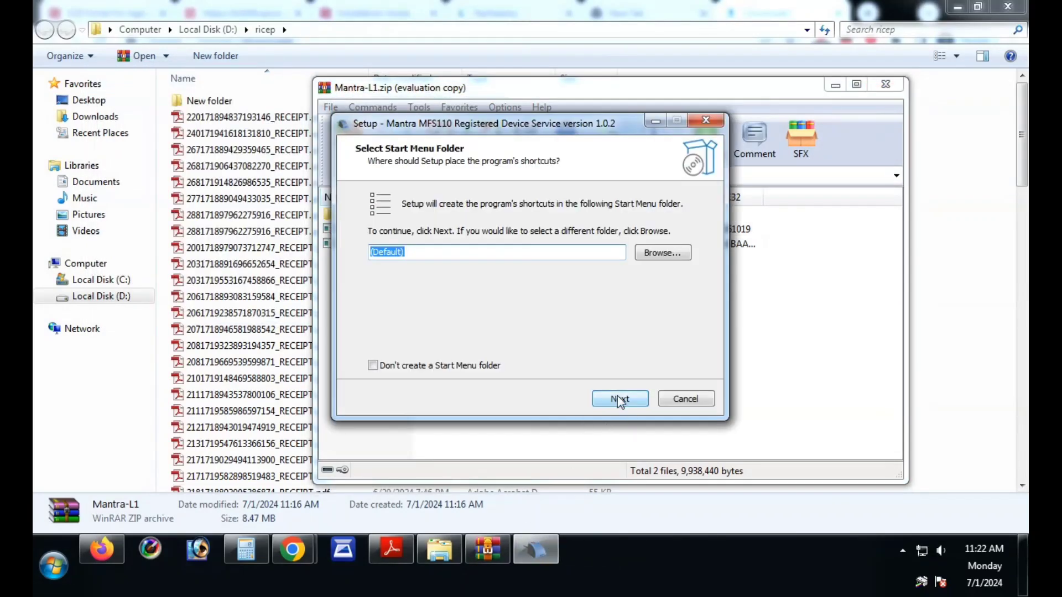
click(617, 397)
click(618, 402)
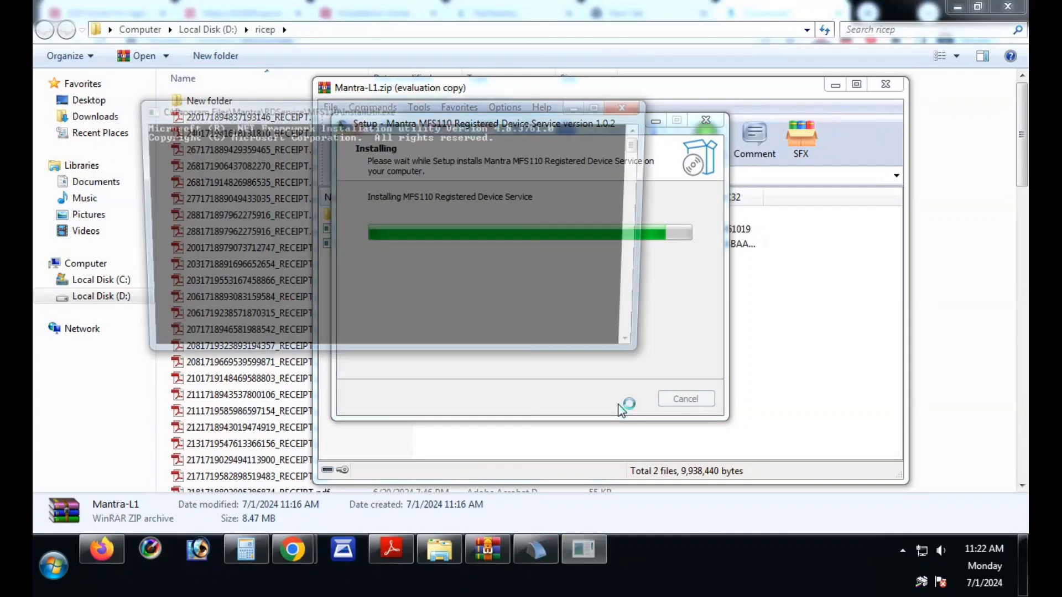
click(619, 403)
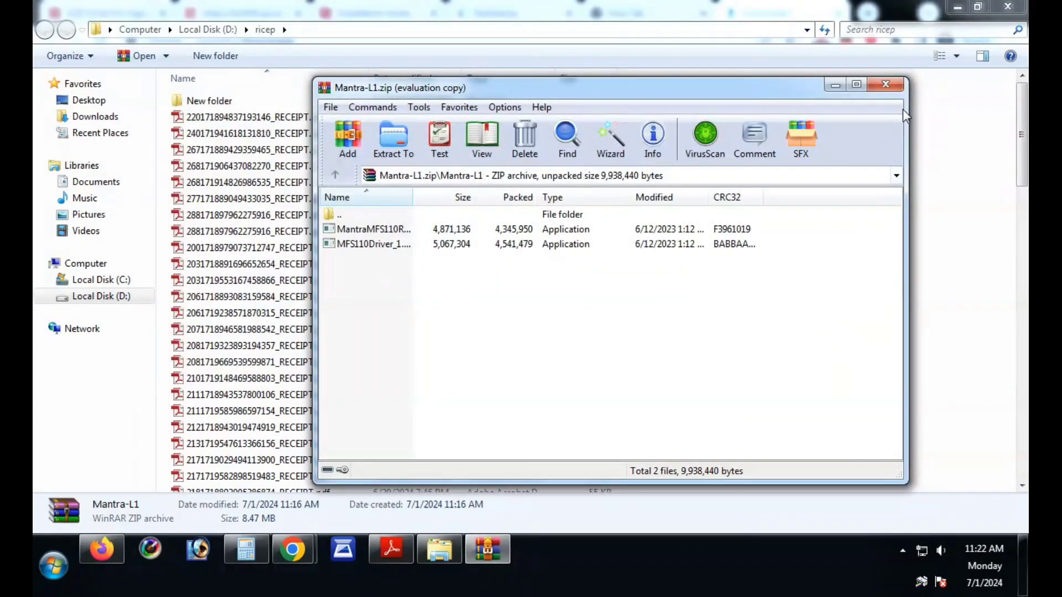
Close the Mantra-L1 archive and the ricep folder, minimize Chrome and refresh the desktop.
click(886, 85)
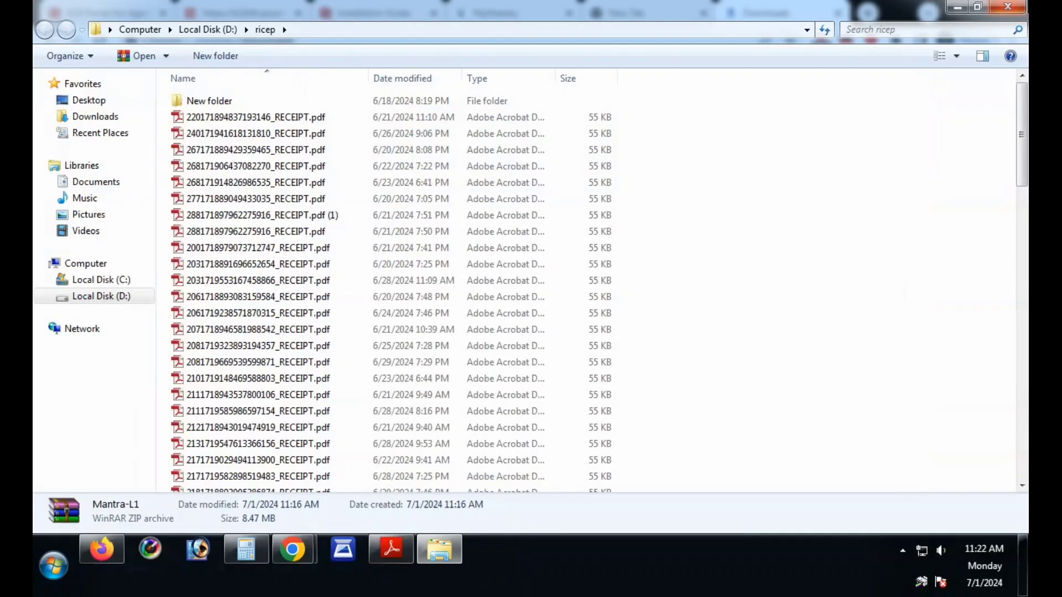
click(1008, 7)
click(957, 7)
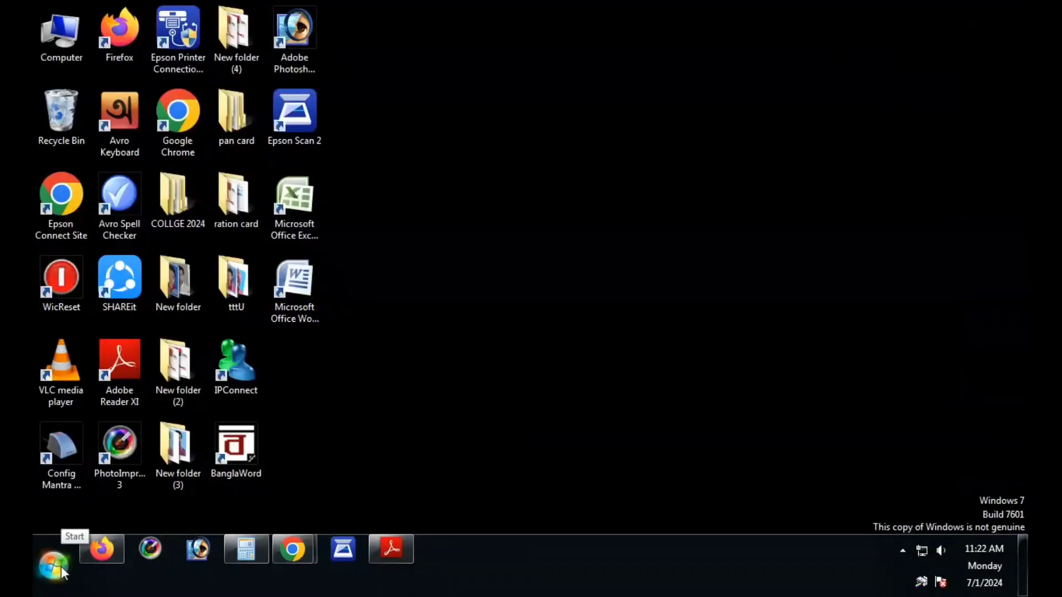
right_click(403, 127)
click(443, 174)
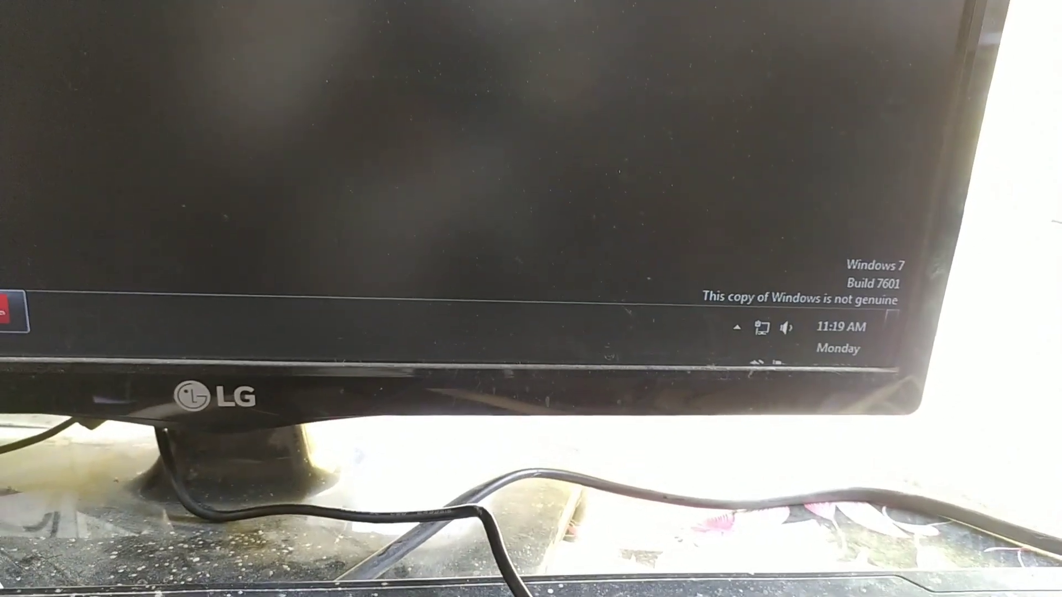
right_click(117, 11)
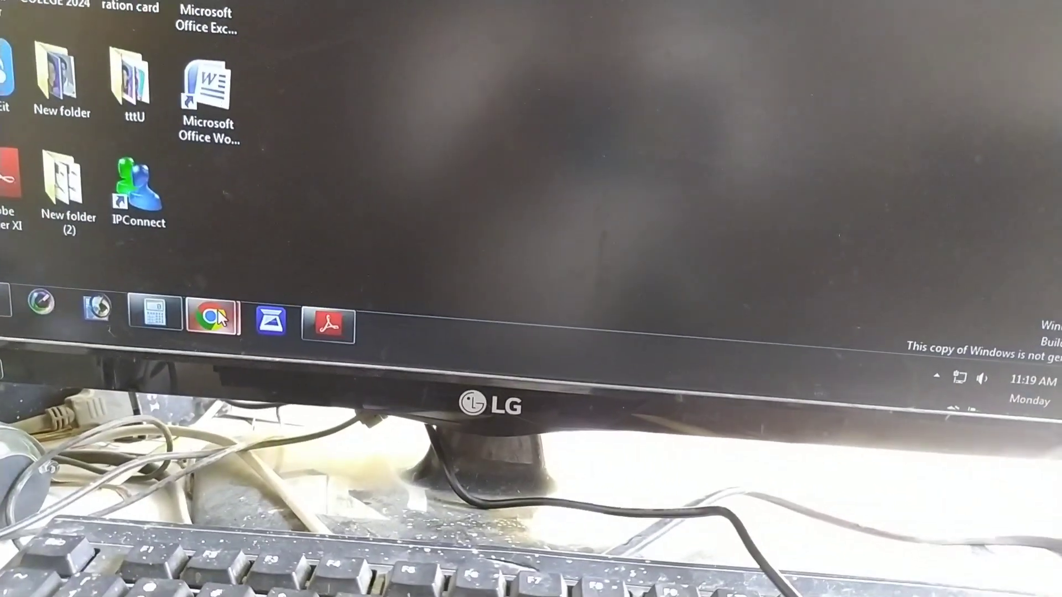
mouse_move(207, 310)
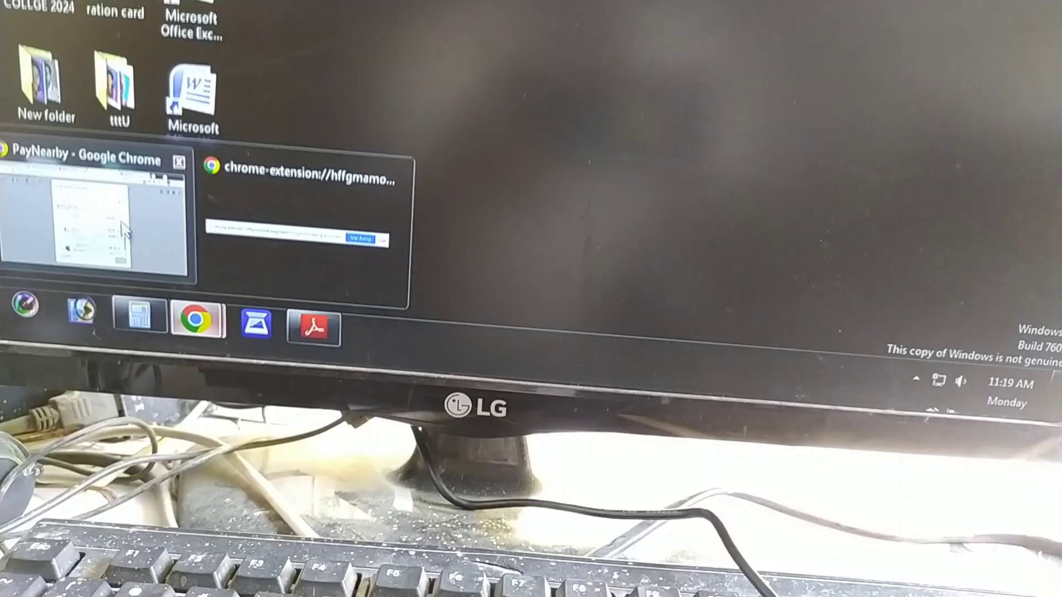
click(319, 243)
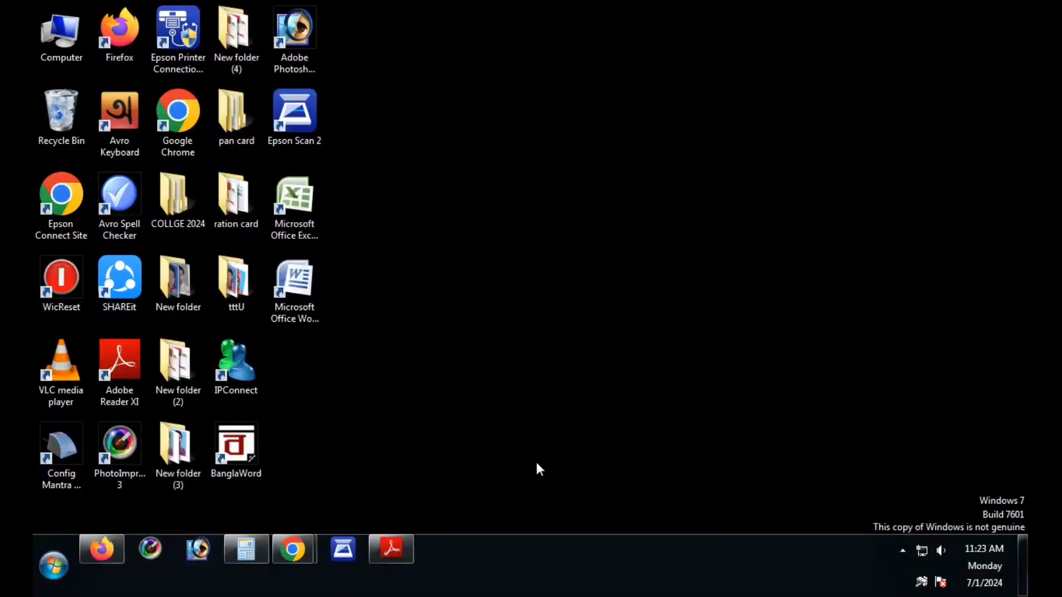
Refresh the desktop and switch to the PayNearby retailer verification page in Chrome.
right_click(571, 192)
click(615, 236)
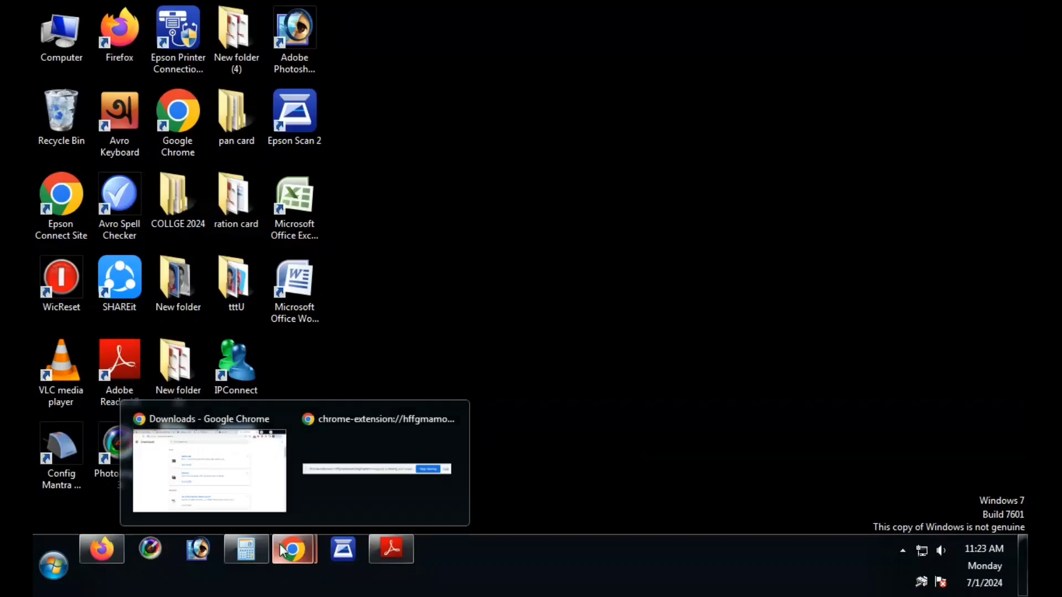
click(208, 479)
click(373, 13)
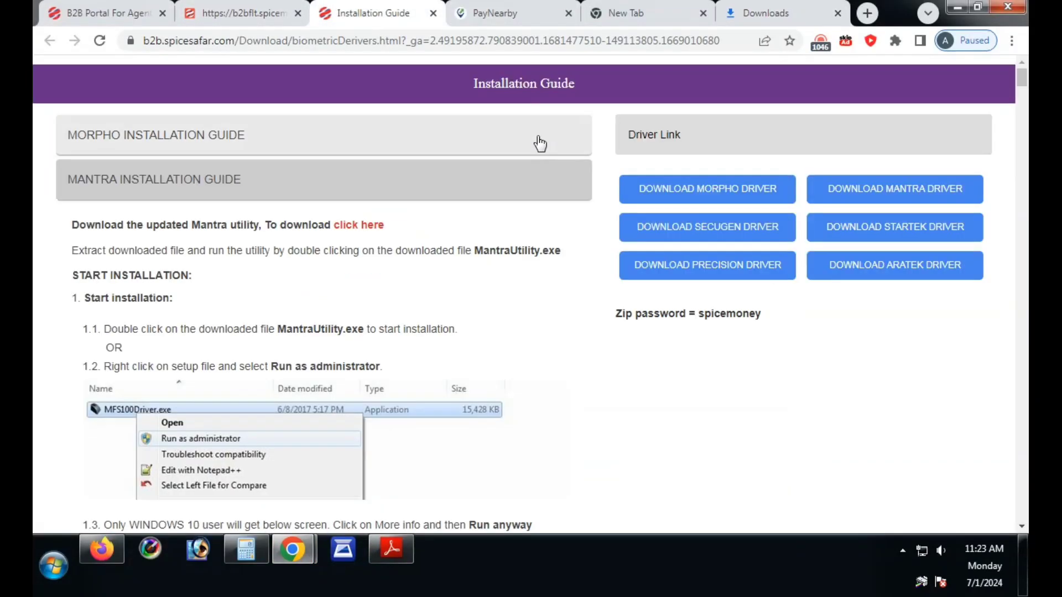
click(503, 11)
click(332, 23)
click(473, 2)
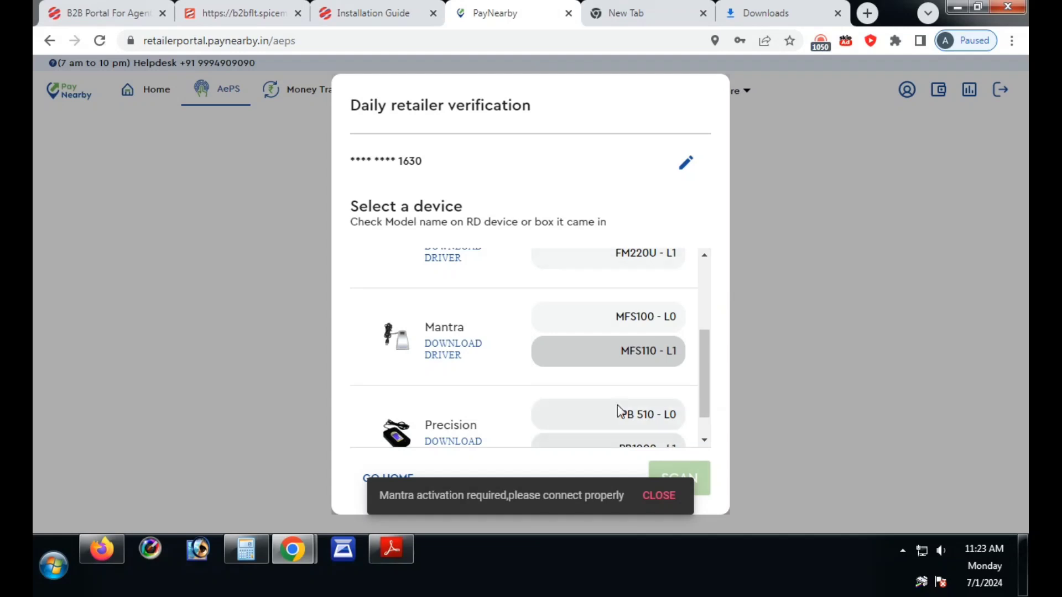
Select Mantra MFS110 - L1, dismiss the activation notice, scan the retailer's fingerprint and continue past the daily verification.
scroll(614, 404, down, 1)
click(620, 318)
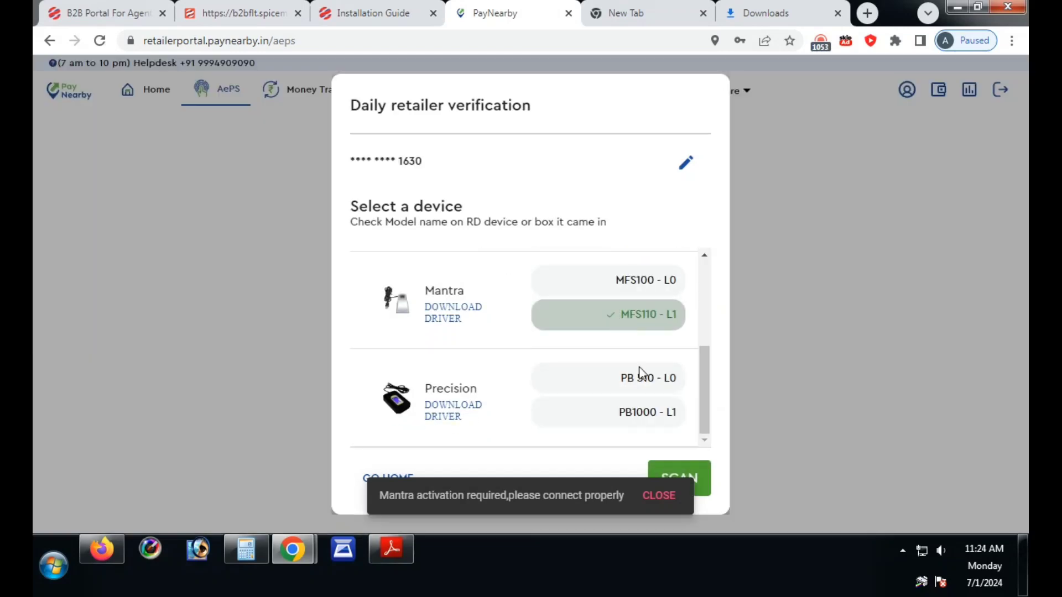
click(662, 498)
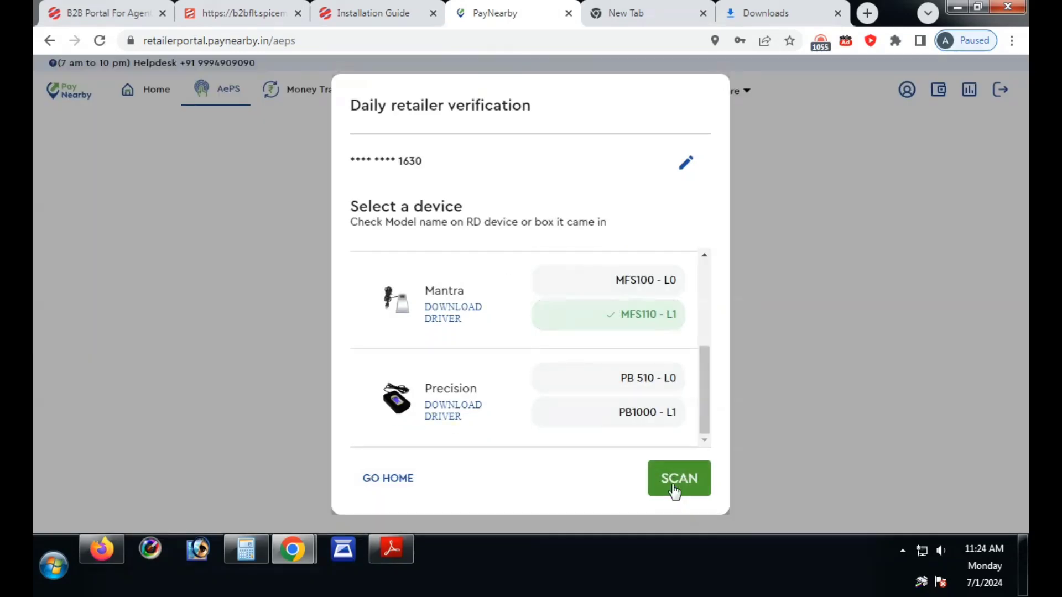
click(674, 491)
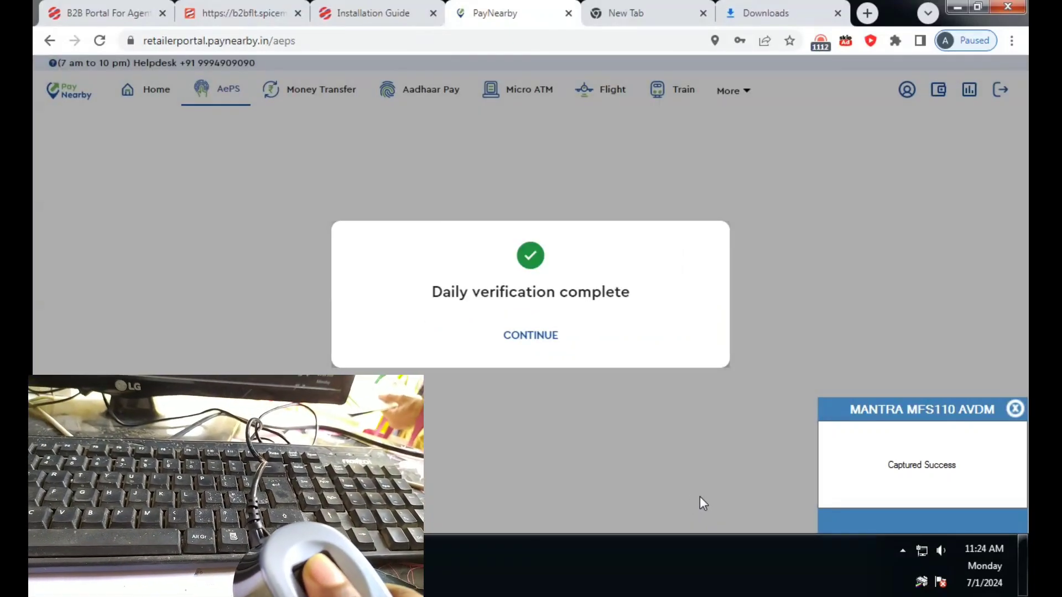
click(532, 338)
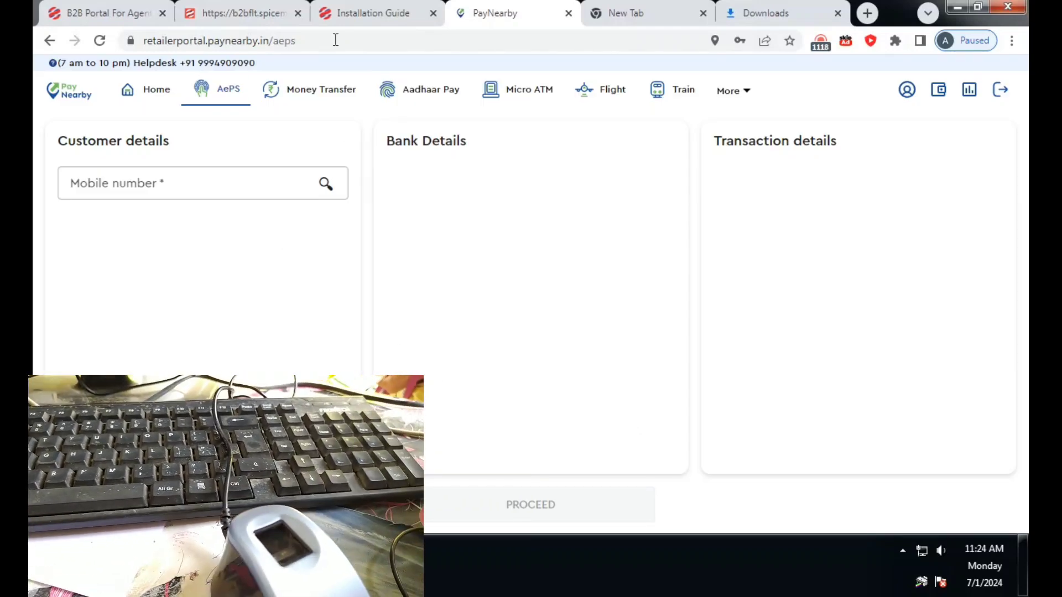
Switch to the Spice Money AePS page and confirm the State Bank of India mini statement with a finger scan.
click(354, 13)
click(260, 13)
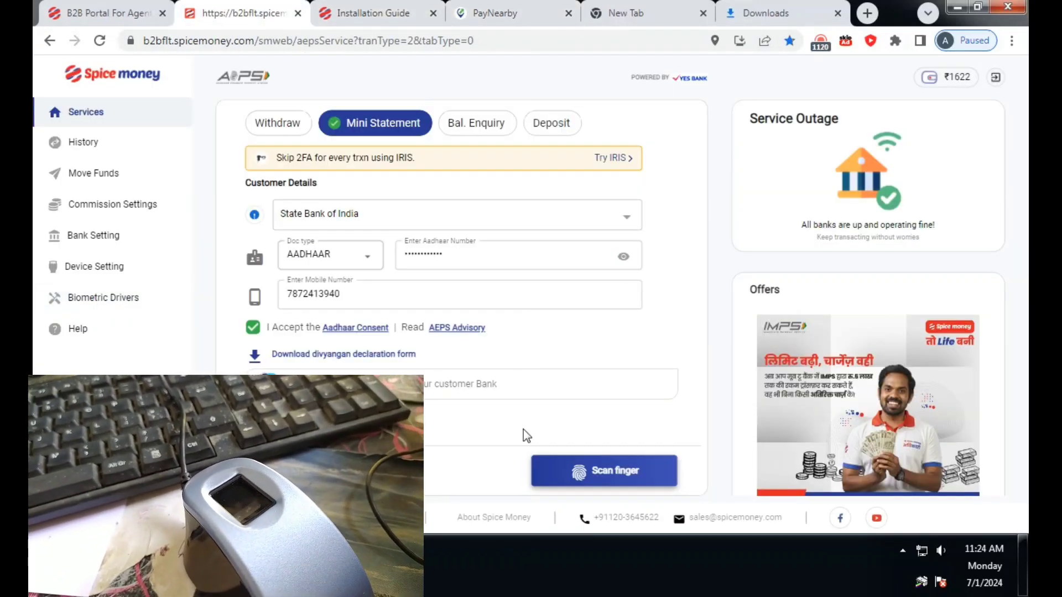
click(602, 475)
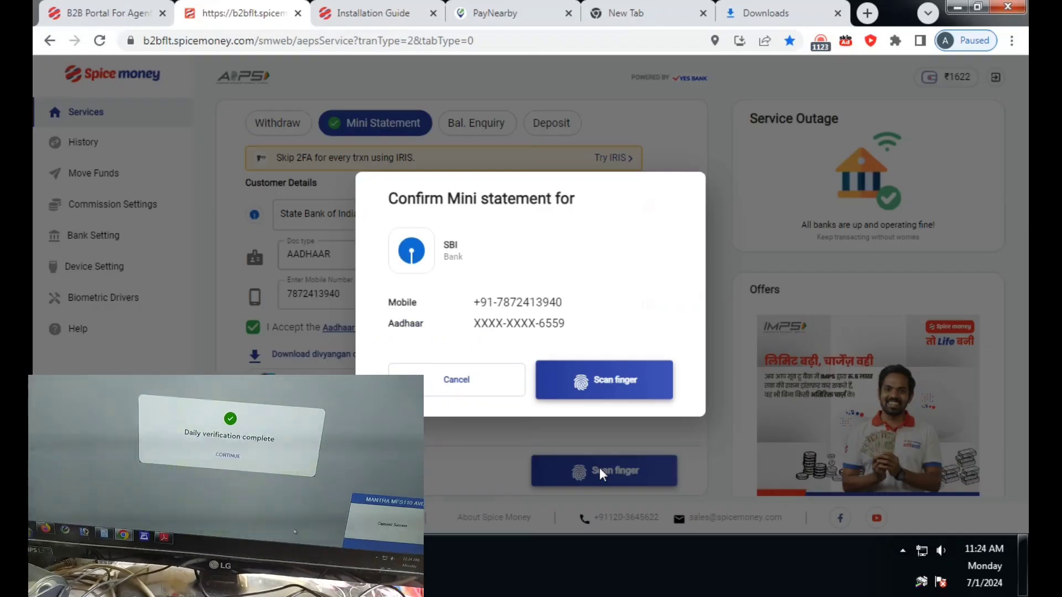
click(596, 389)
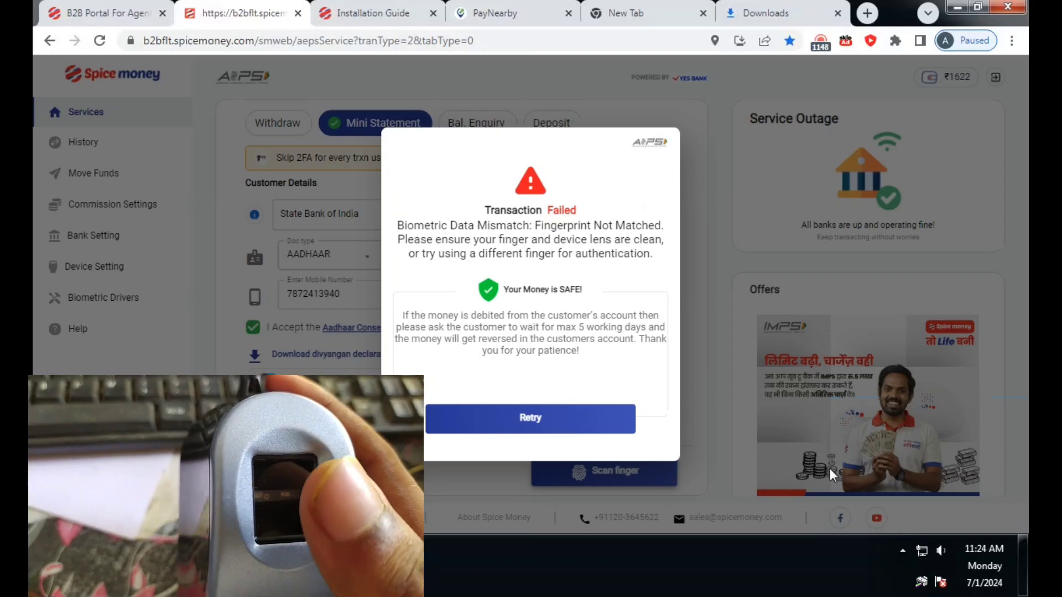
Dismiss the transaction result with Retry, switch to the balance enquiry and enter the customer's Aadhaar number.
click(542, 427)
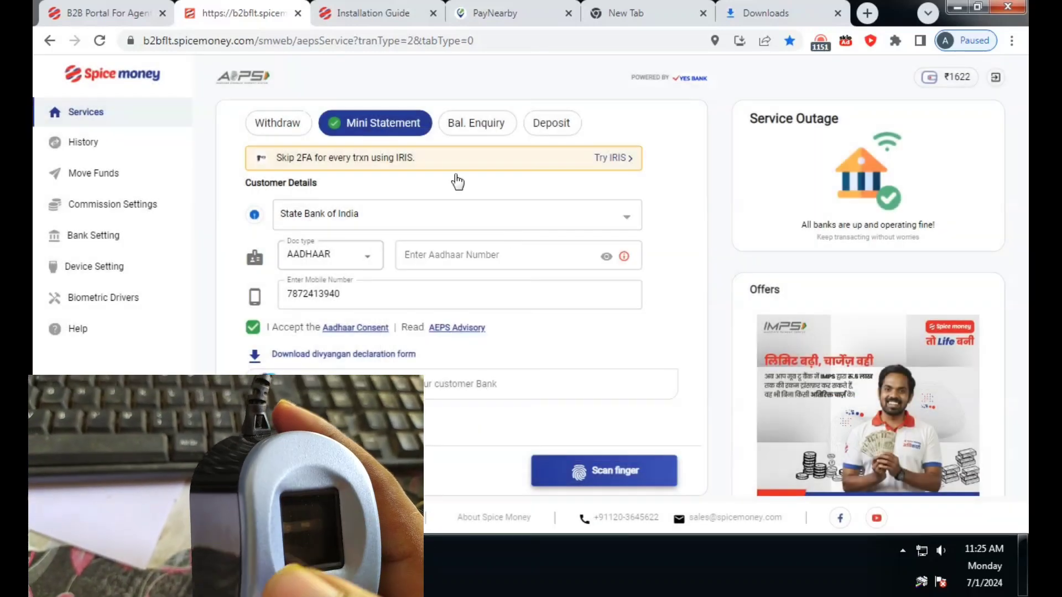
click(474, 305)
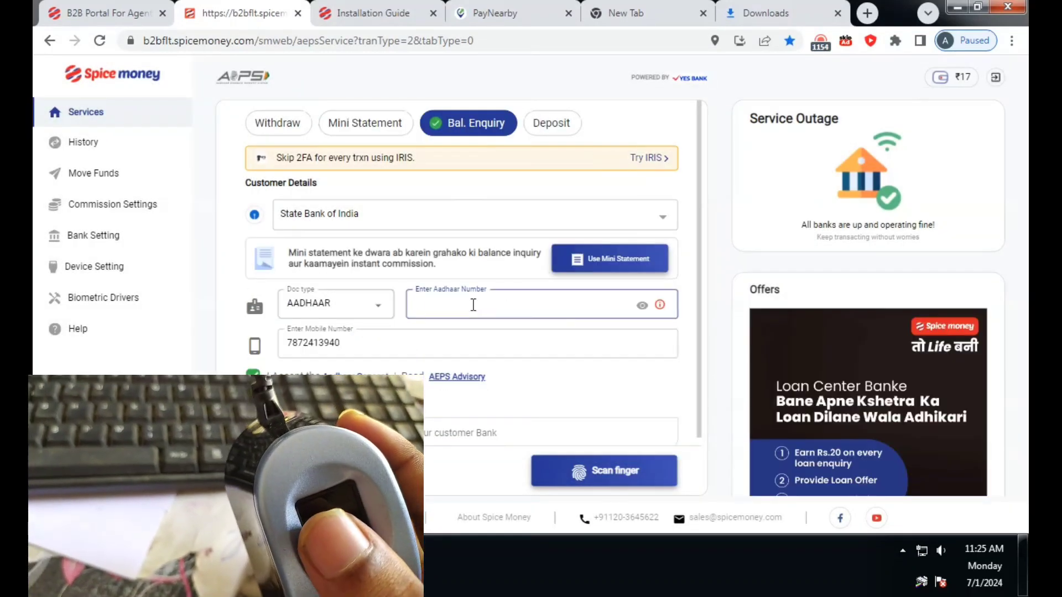
text(************)
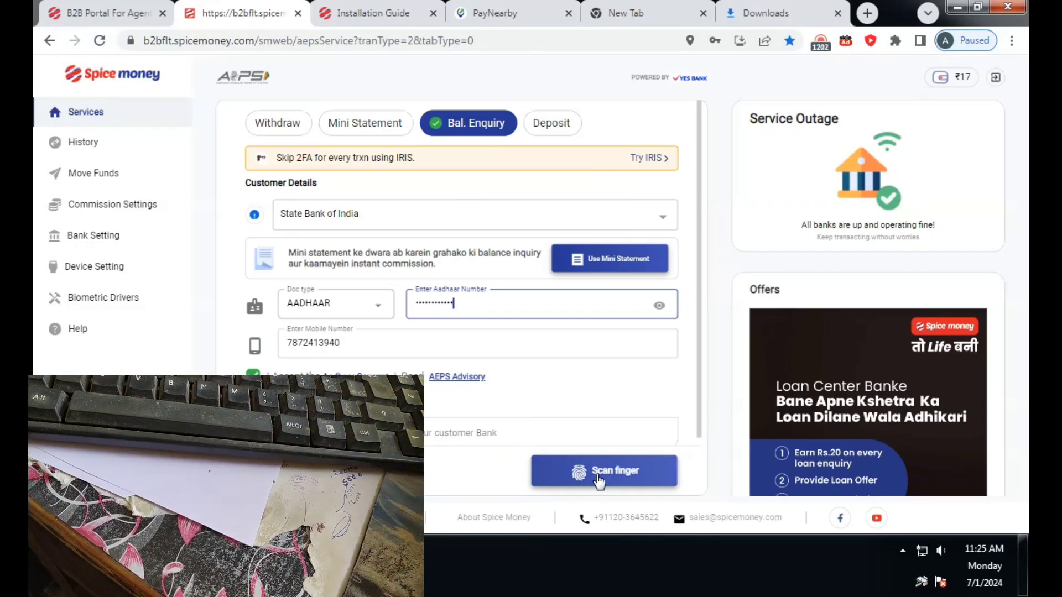
Return to Mini Statement, resubmit the request and confirm it to start another fingerprint capture.
click(371, 129)
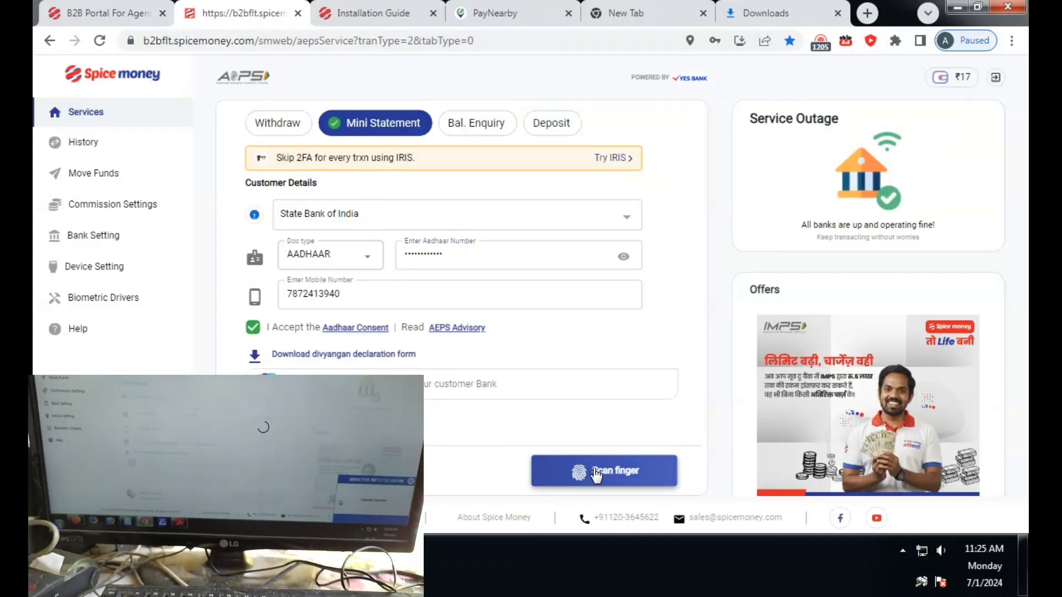
click(596, 473)
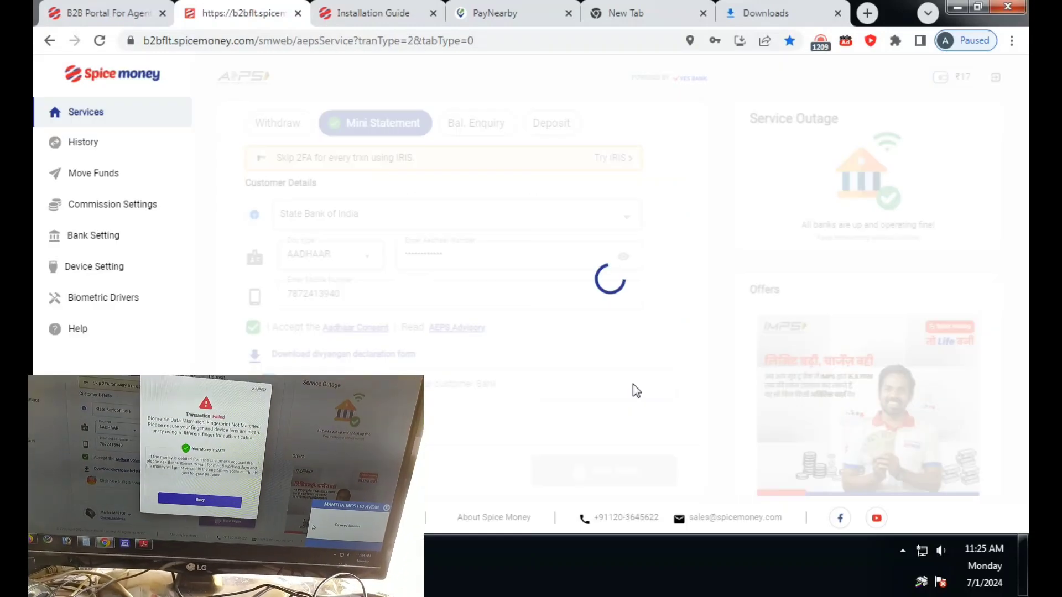
click(633, 387)
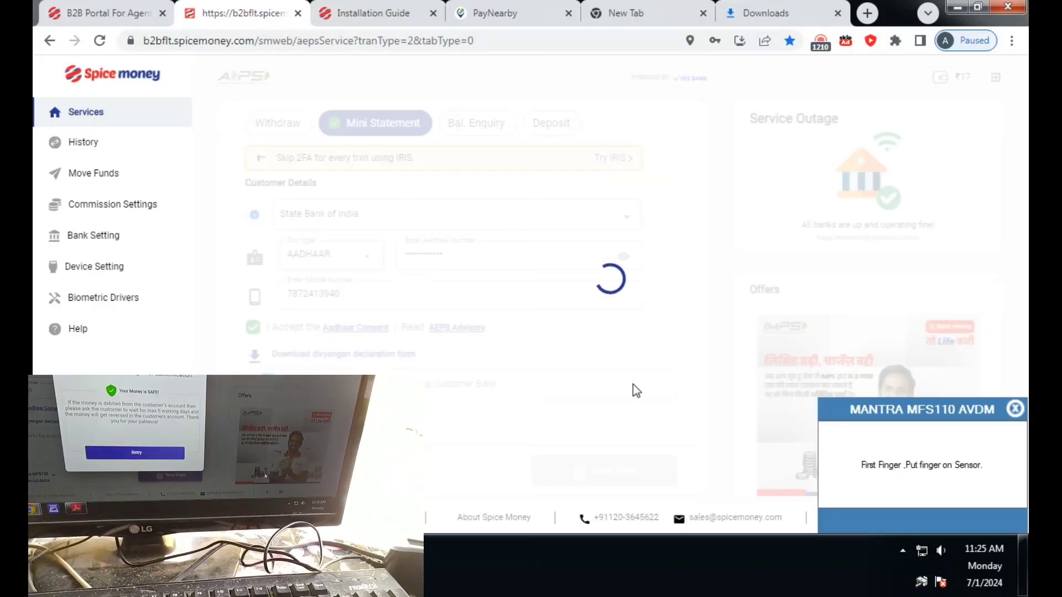